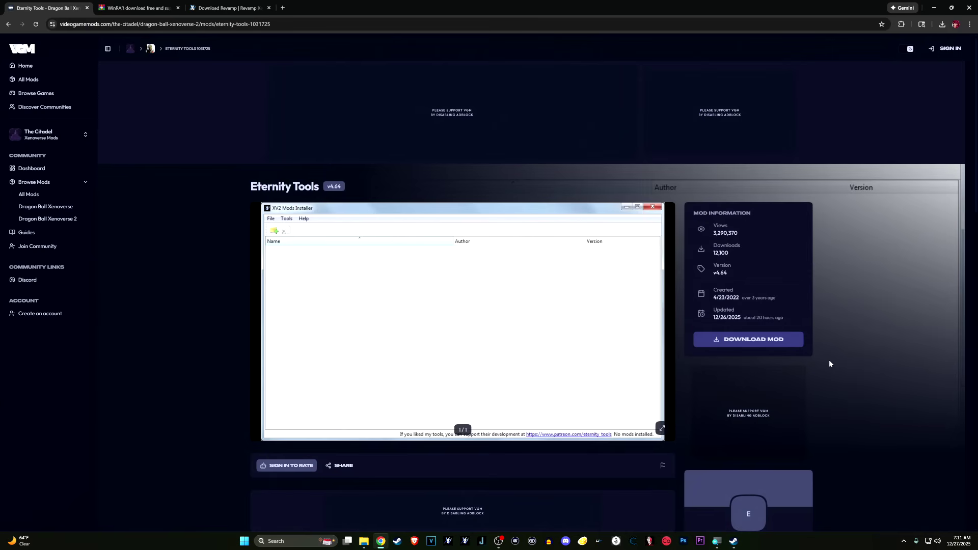
click(135, 8)
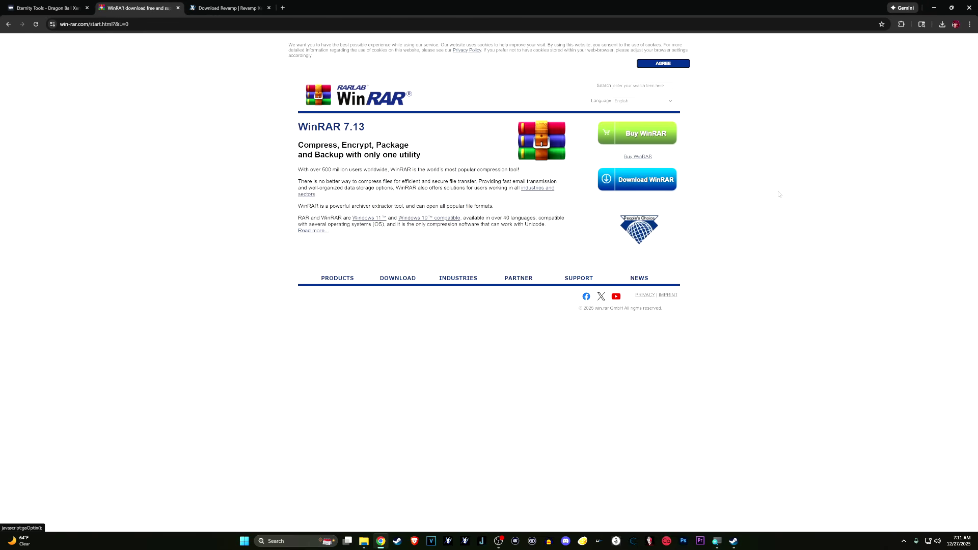
click(63, 6)
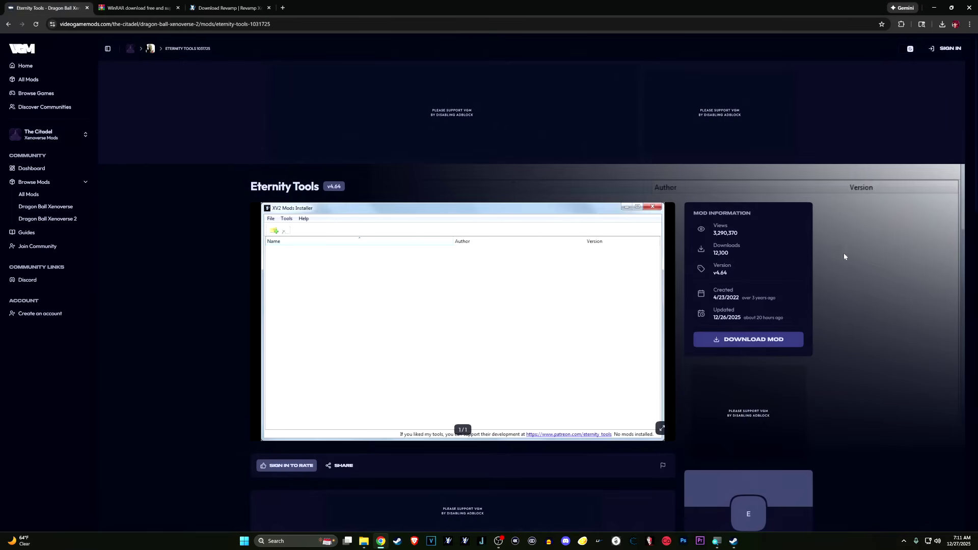
Step: Open the Download Eternity Tools file list and scroll through it
click(732, 340)
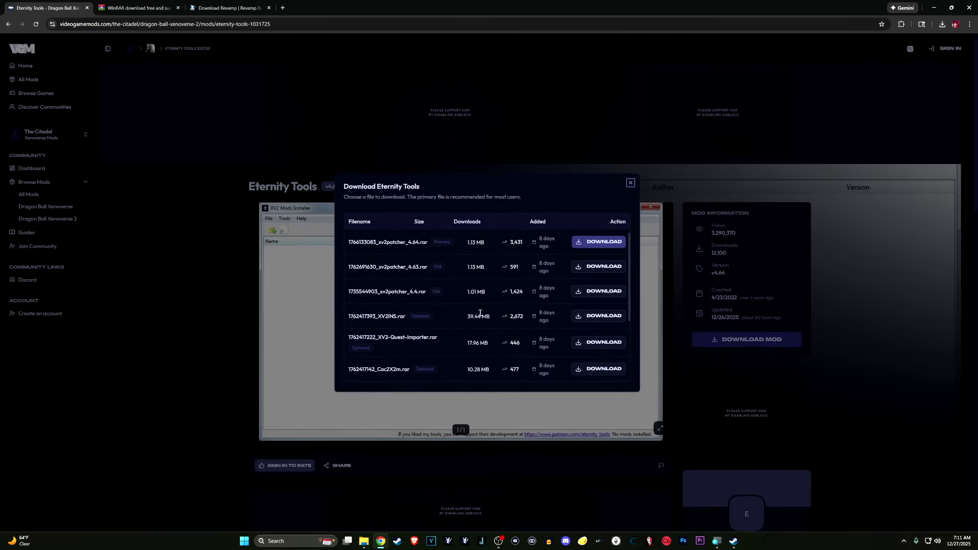
scroll(515, 313, down, 1)
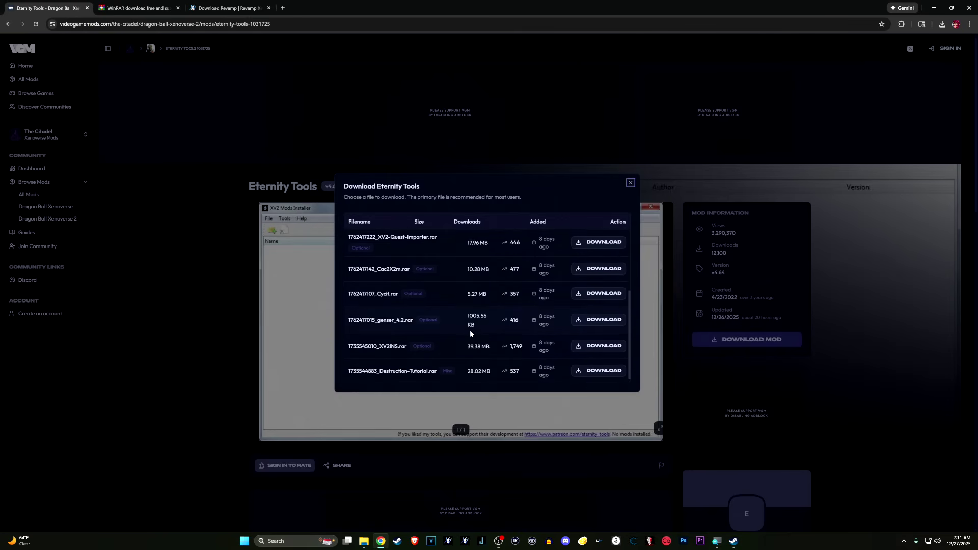
scroll(493, 352, up, 1)
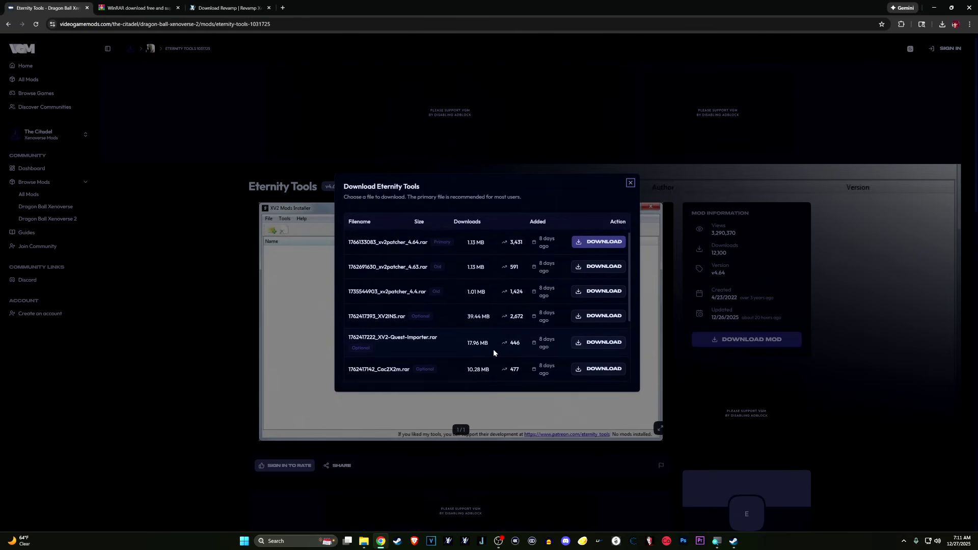
scroll(488, 306, down, 2)
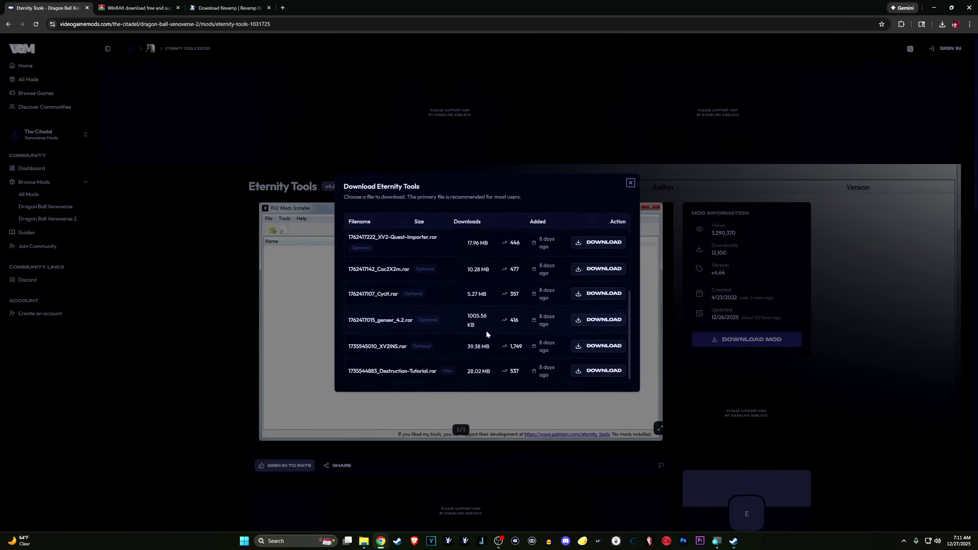
scroll(469, 362, up, 2)
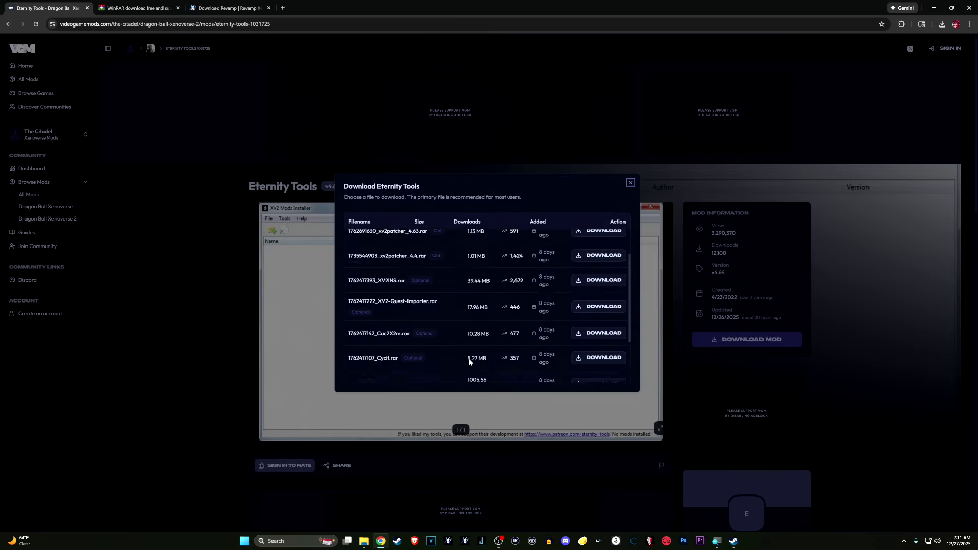
scroll(470, 362, up, 2)
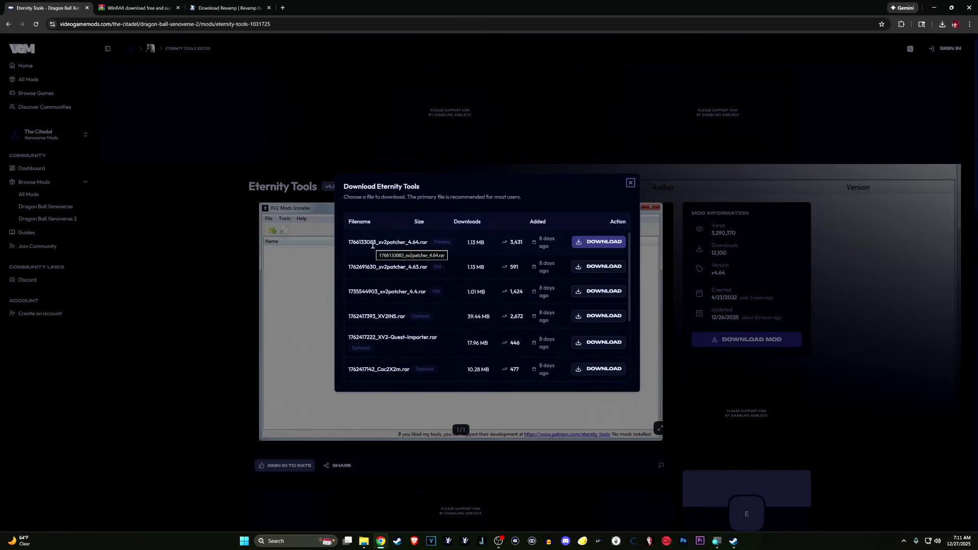
Step: Highlight the Primary label and version 4.64 on the first file, xv2patcher_4.64.rar
drag(434, 243, 454, 244)
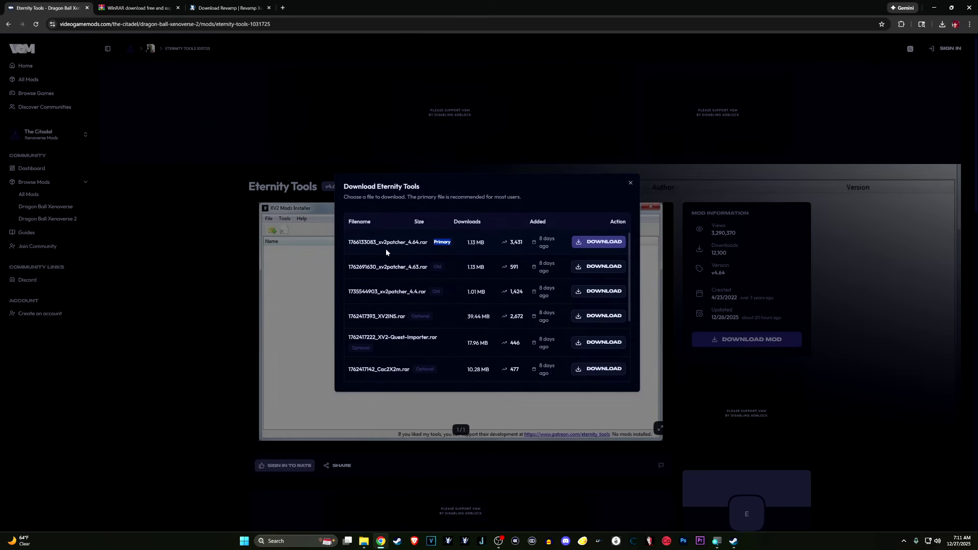
drag(408, 246, 419, 245)
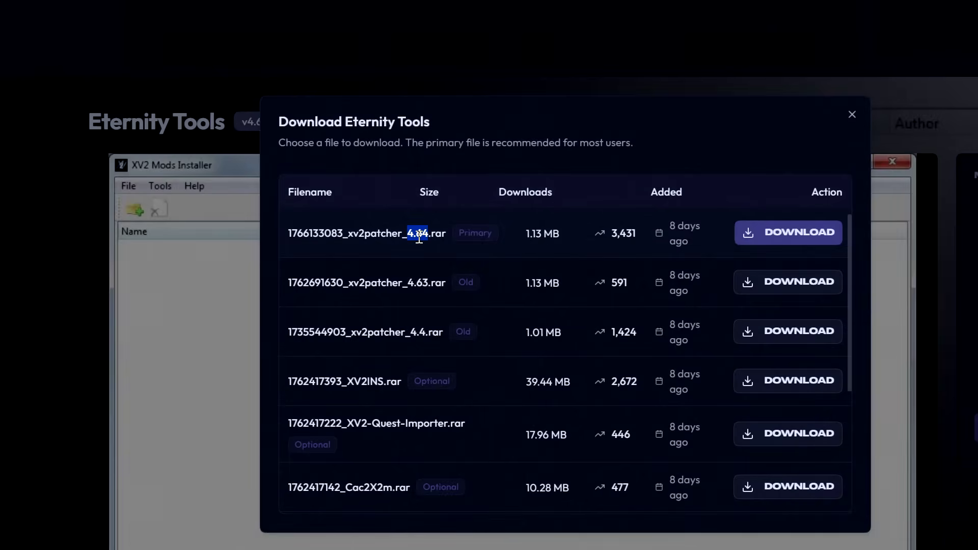
click(418, 237)
drag(407, 237, 494, 229)
click(430, 233)
click(494, 229)
drag(407, 233, 430, 233)
click(447, 225)
scroll(488, 352, down, 4)
scroll(488, 353, up, 4)
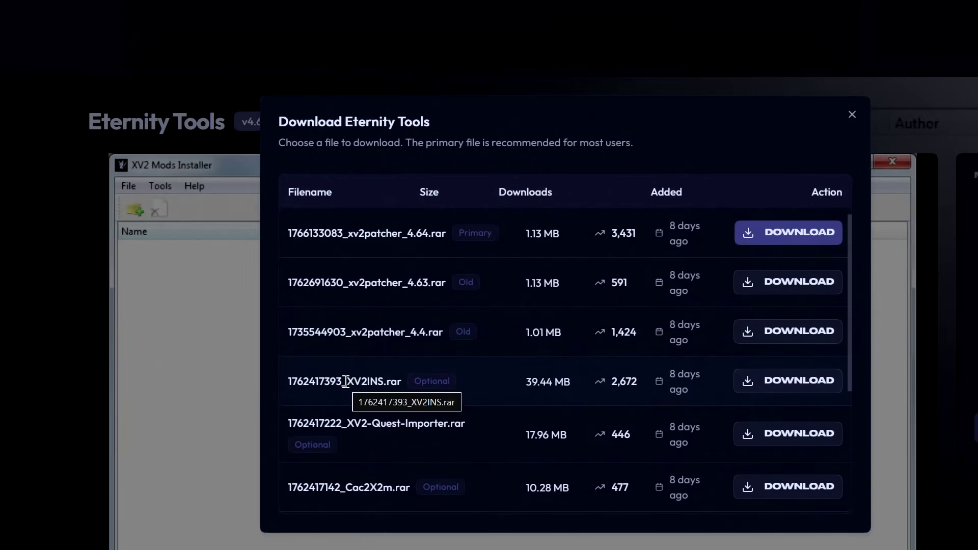
scroll(399, 280, down, 3)
scroll(414, 317, down, 1)
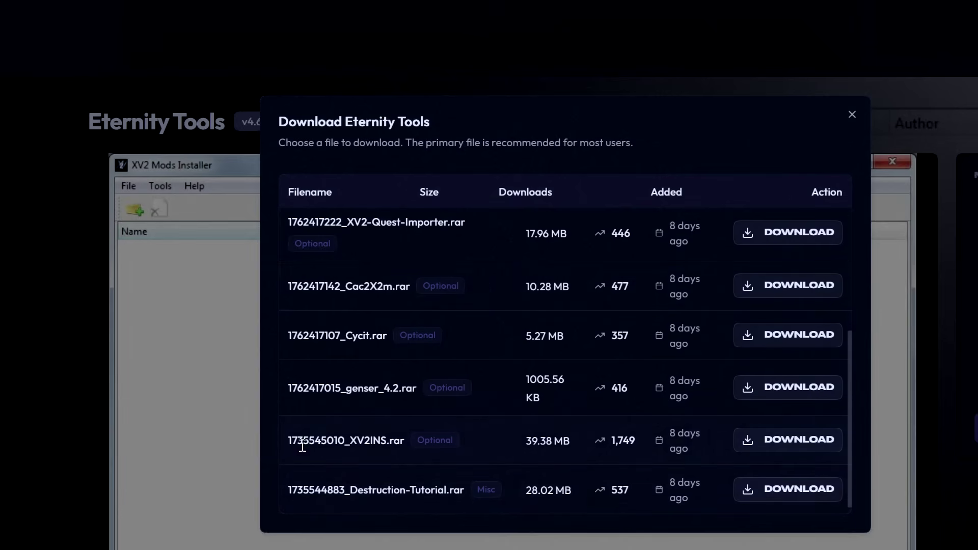
drag(308, 442, 426, 440)
click(498, 426)
scroll(397, 356, up, 2)
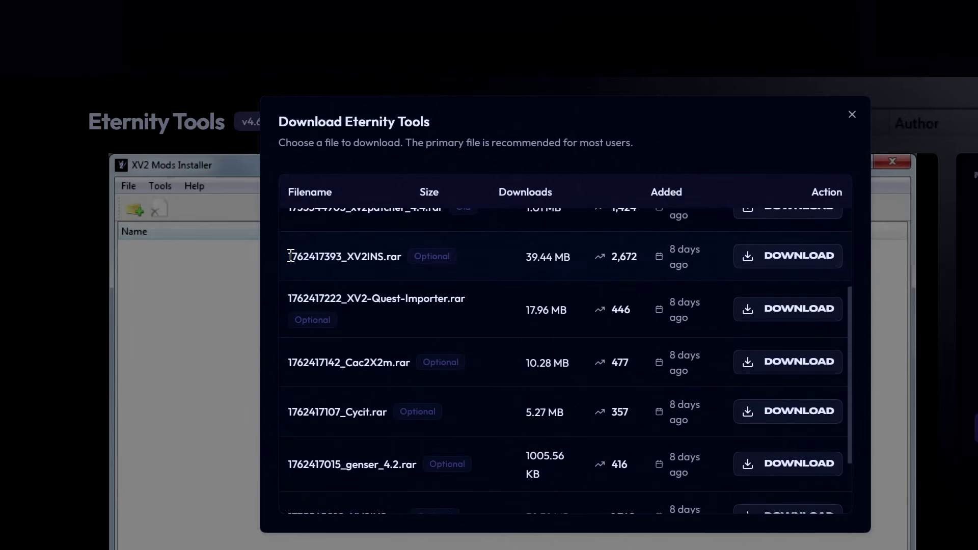
drag(290, 256, 477, 263)
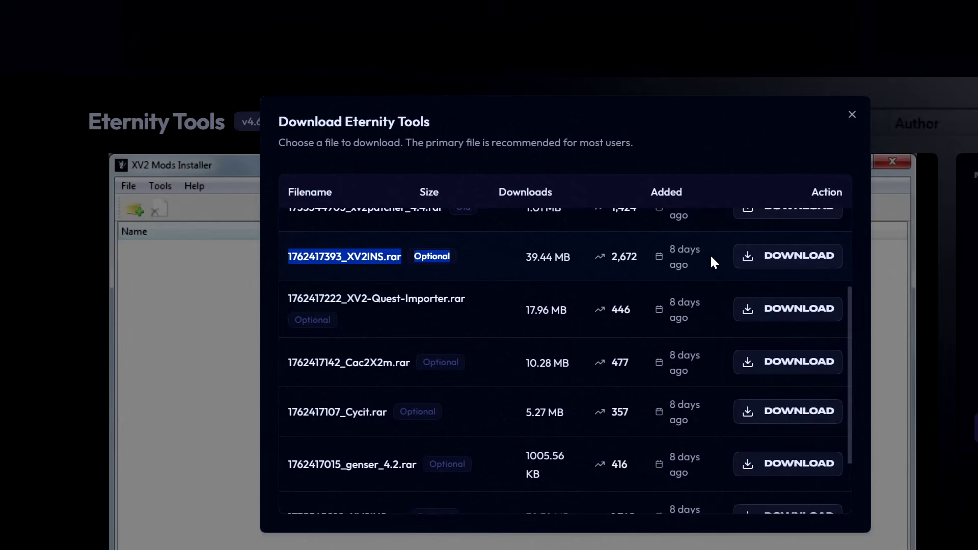
click(524, 269)
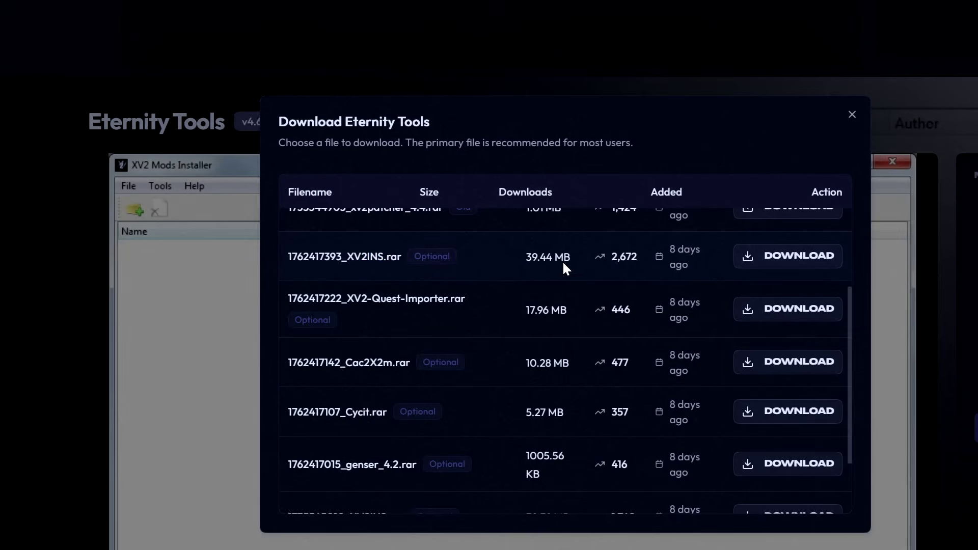
scroll(563, 261, down, 3)
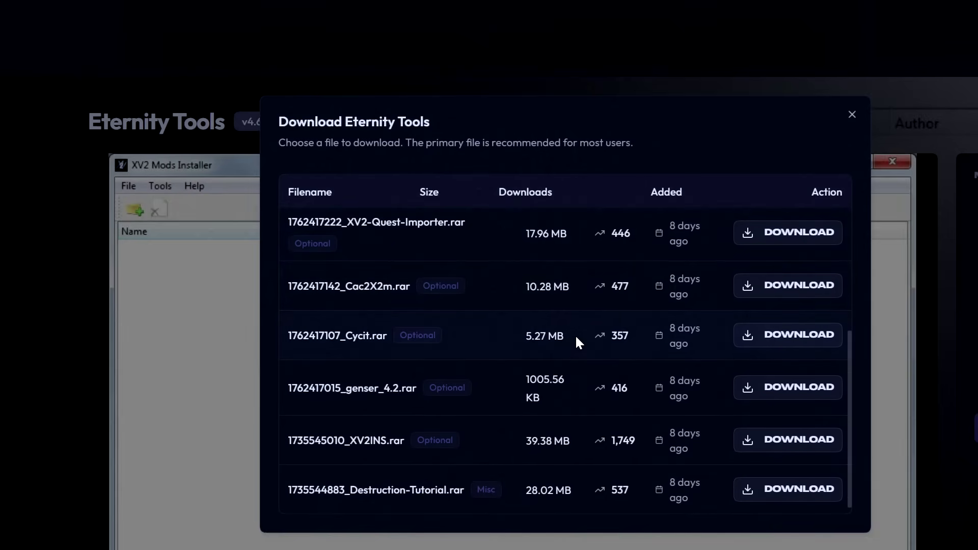
scroll(576, 334, up, 5)
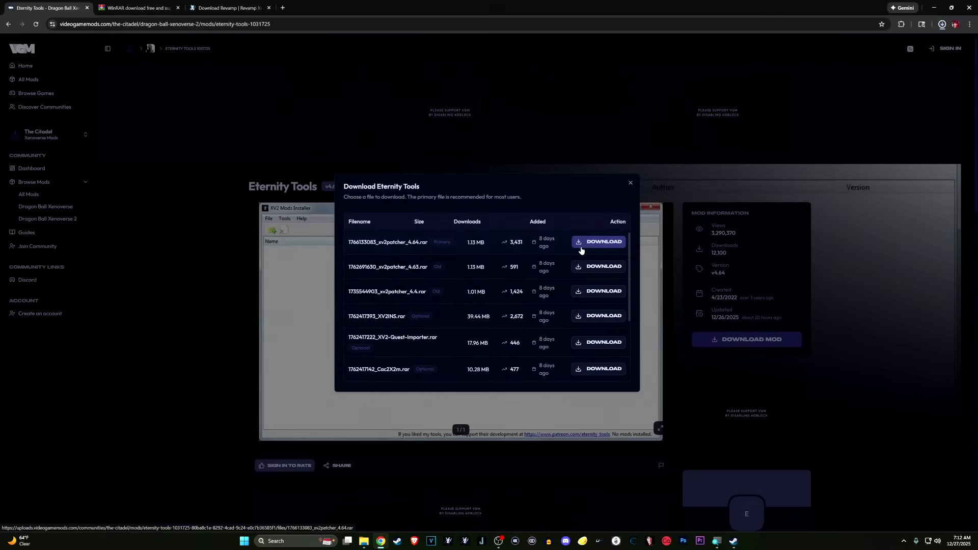
click(733, 250)
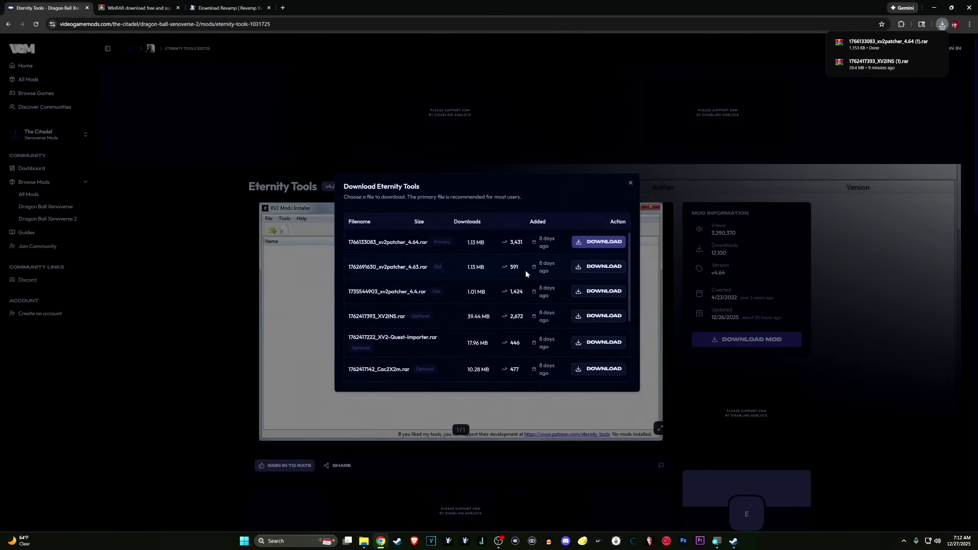
scroll(526, 274, down, 1)
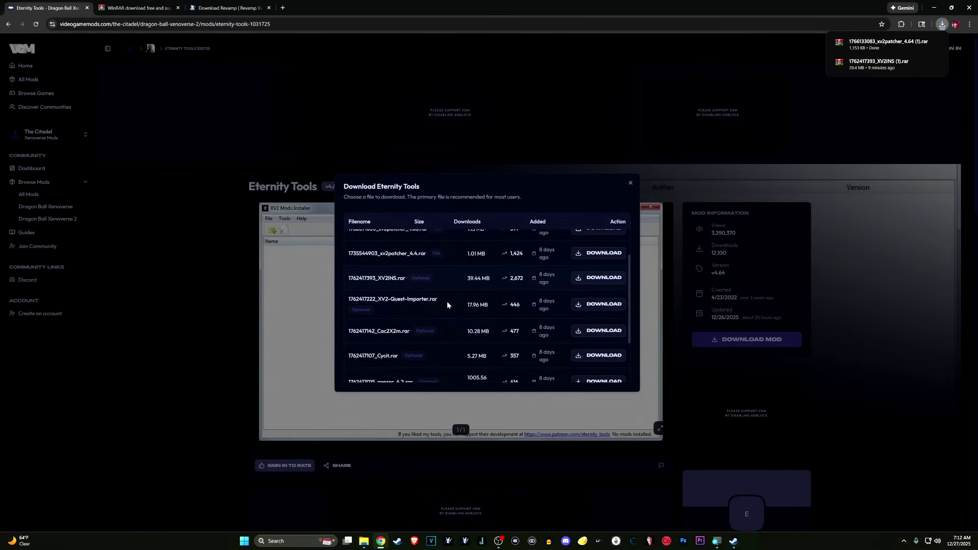
scroll(447, 304, up, 1)
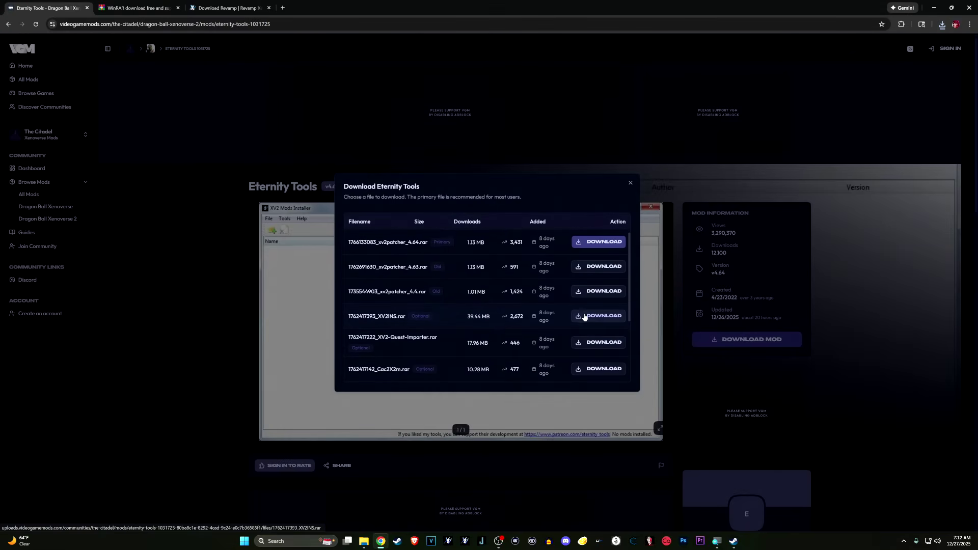
click(614, 319)
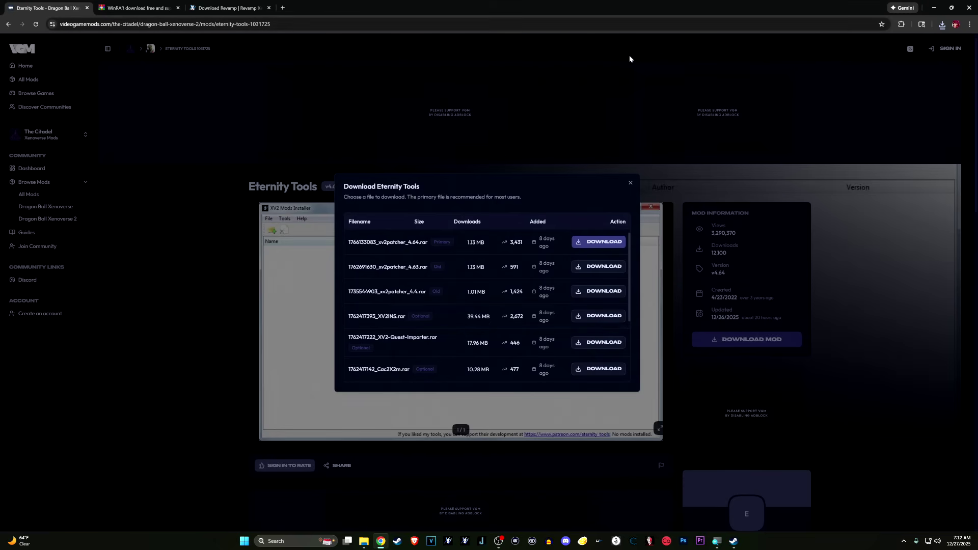
Step: Hide the browser and extract the XV2INS and xv2patcher 4.64 archives into their own Downloads folders
click(933, 7)
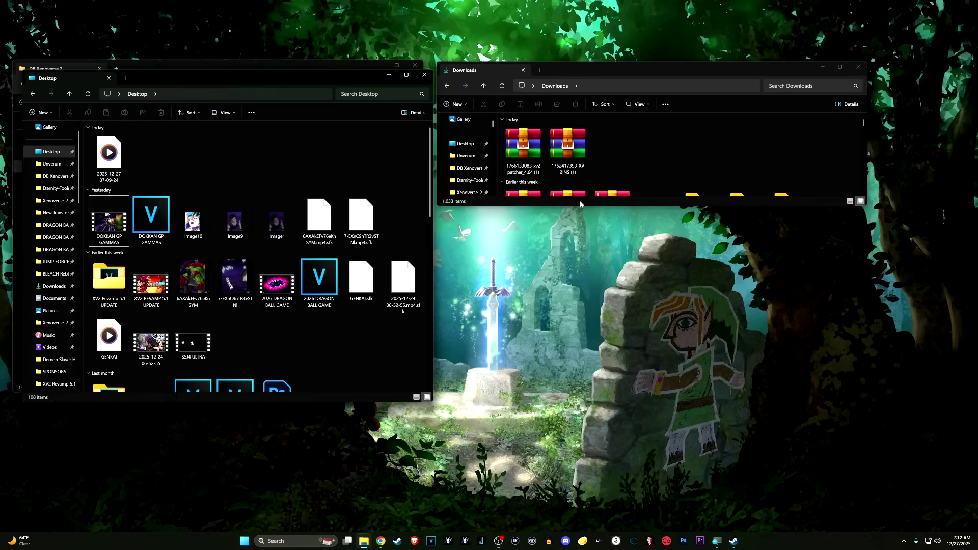
mouse_move(655, 156)
mouse_down()
mouse_move(529, 154)
mouse_move(662, 155)
mouse_up()
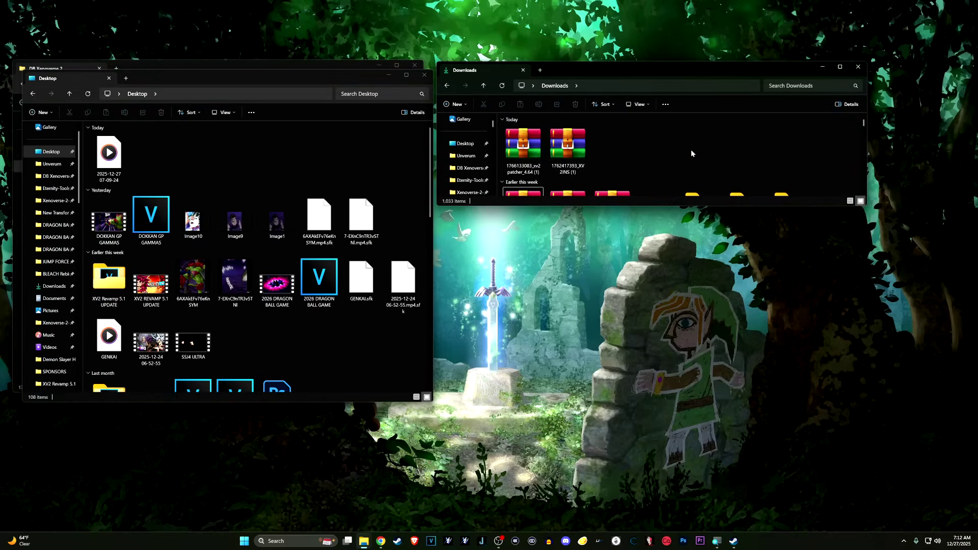
right_click(567, 154)
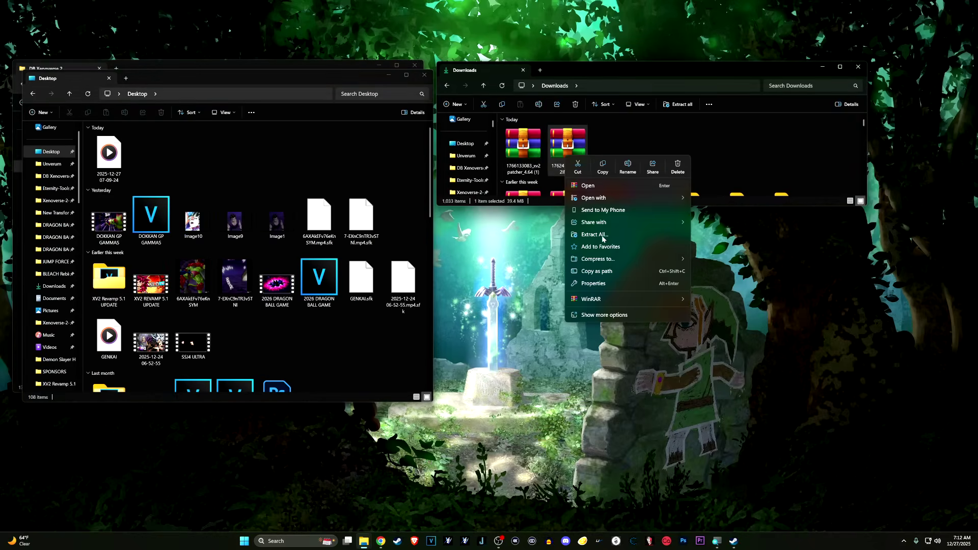
mouse_move(609, 300)
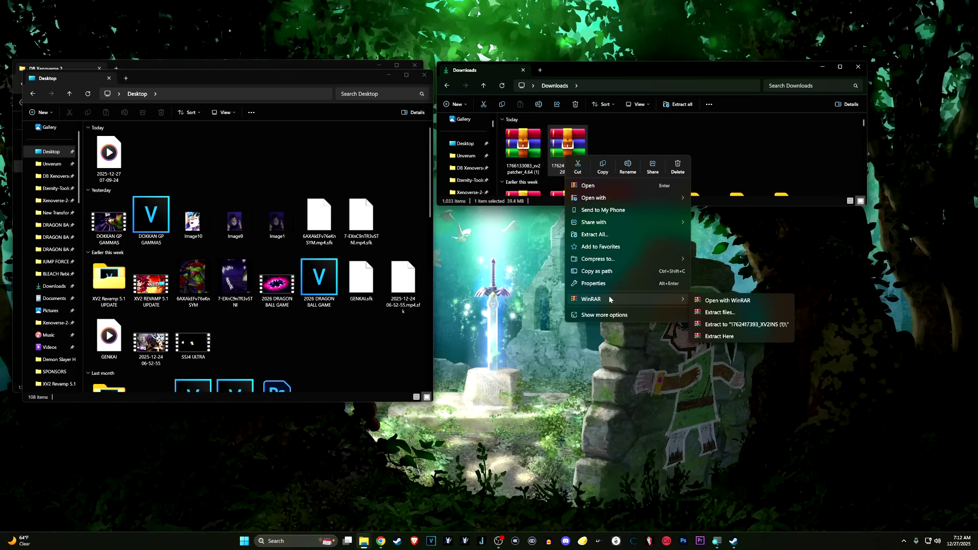
click(727, 329)
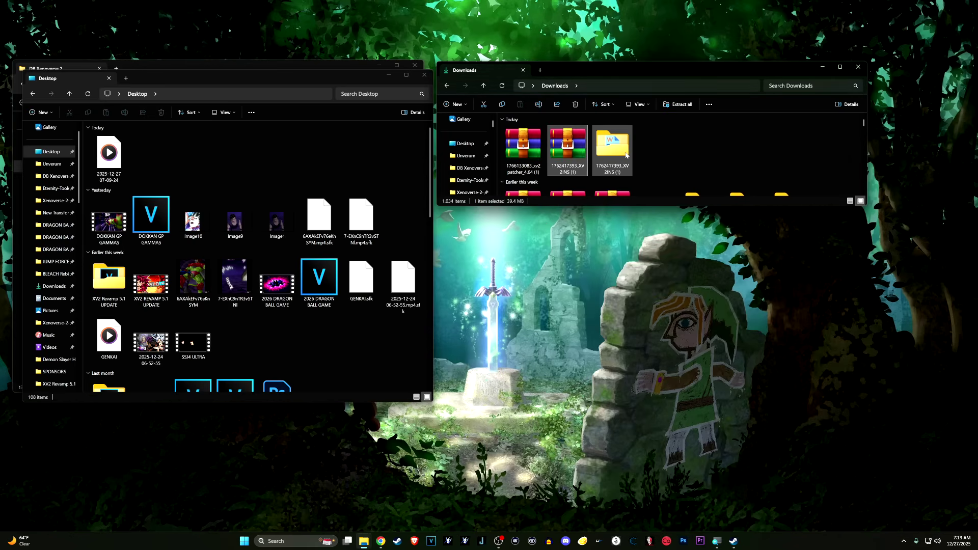
right_click(522, 156)
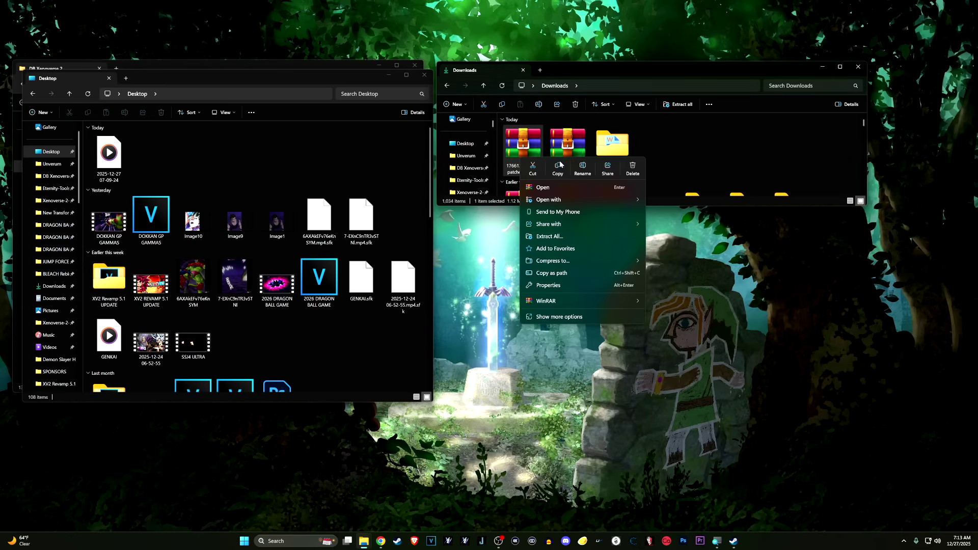
mouse_move(571, 300)
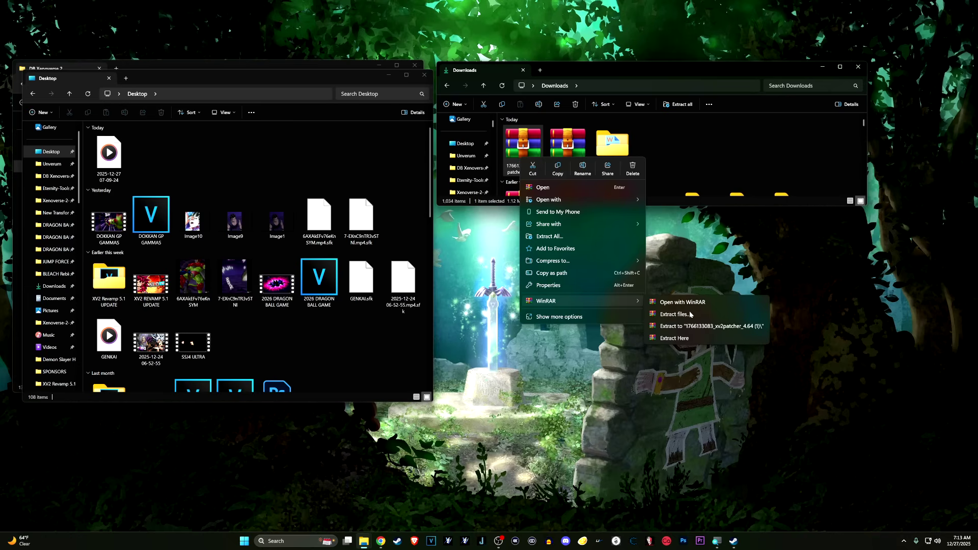
click(693, 329)
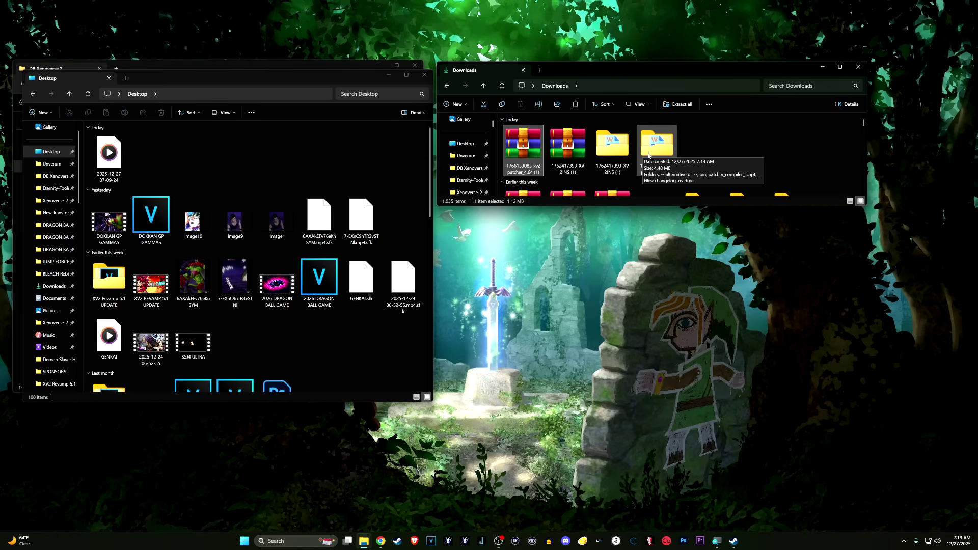
Step: Open the extracted xv2patcher 4.64 folder and make the Downloads window taller
double_click(652, 148)
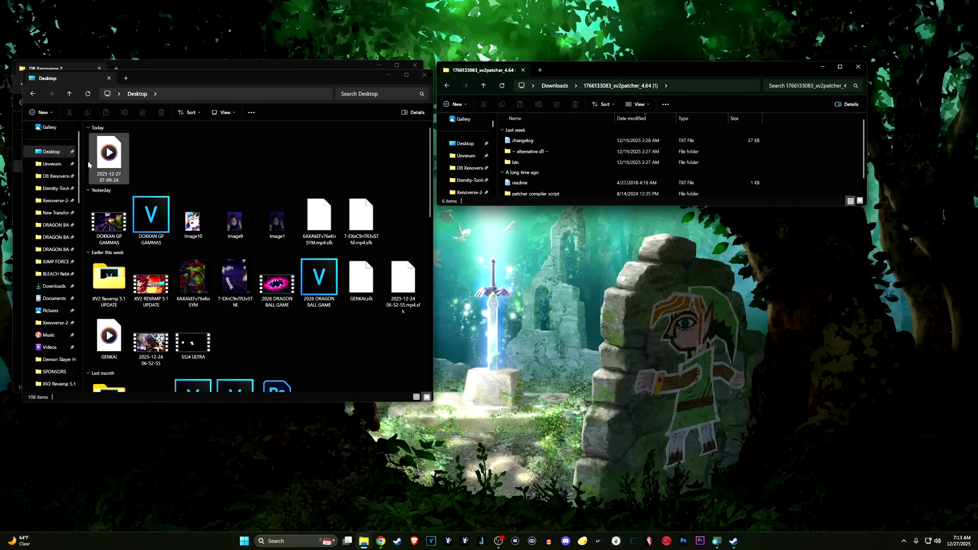
scroll(66, 177, up, 1)
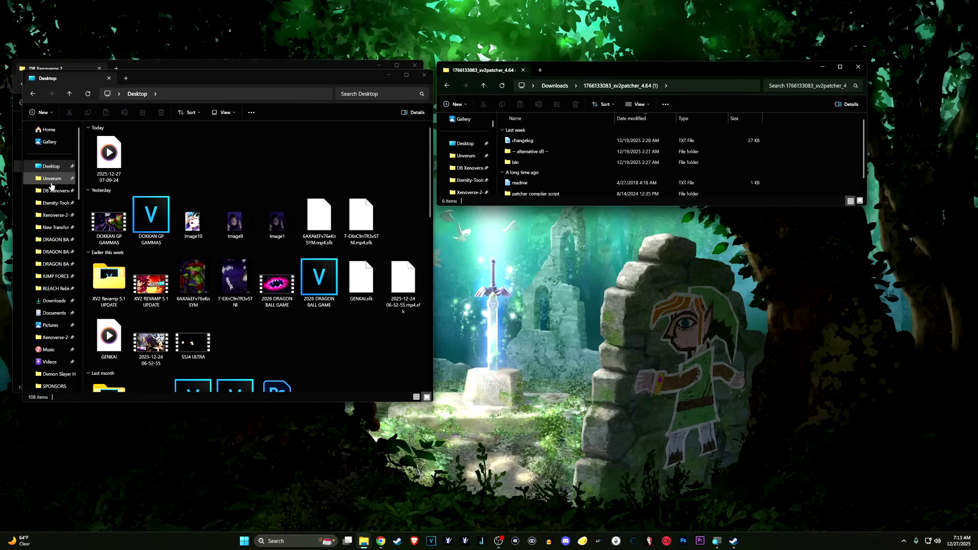
click(53, 190)
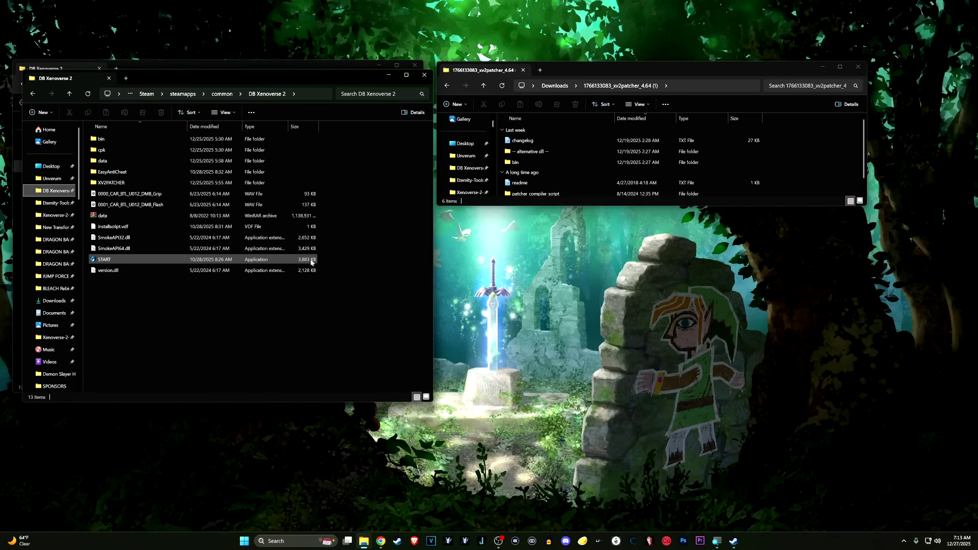
drag(541, 206, 542, 401)
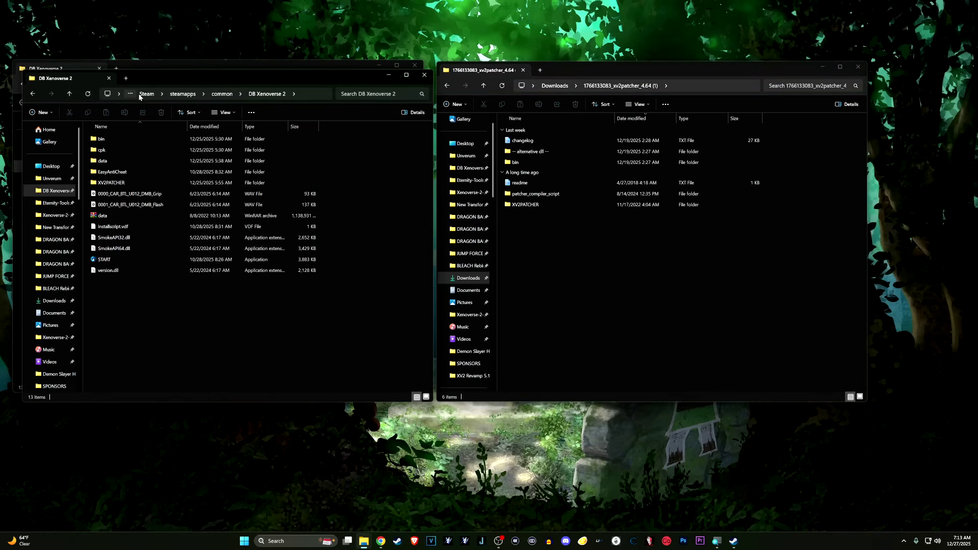
Step: In the left window, go to This PC and open Local Disk (C:)
click(120, 94)
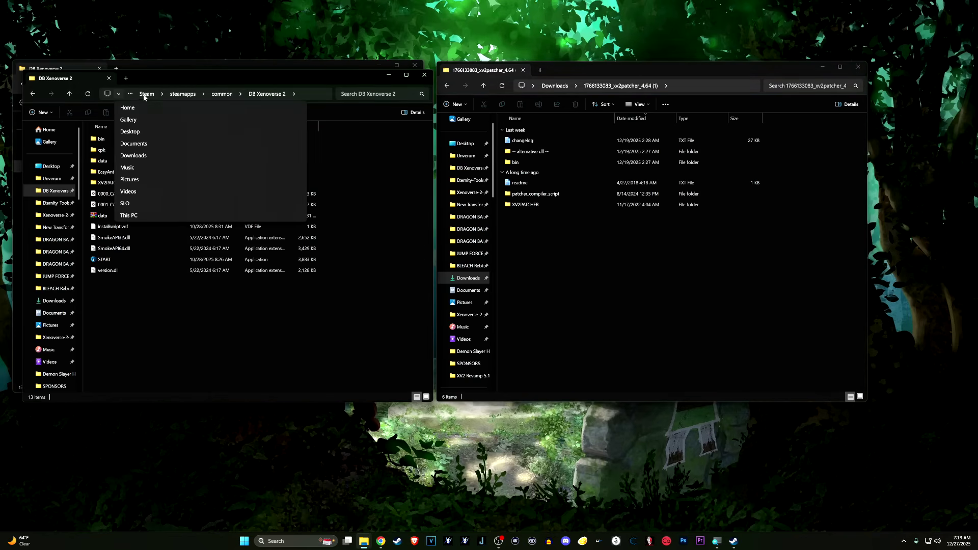
click(144, 96)
click(145, 96)
click(145, 96)
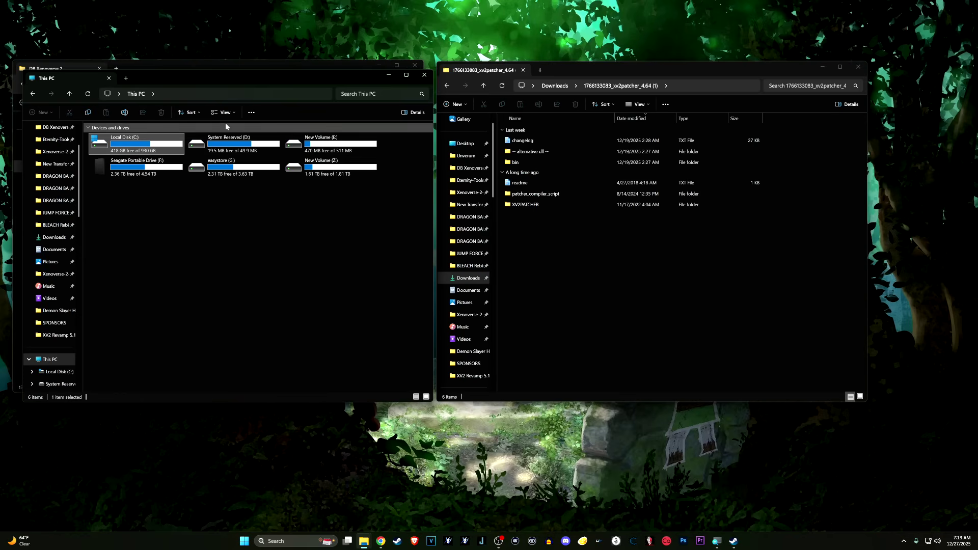
double_click(141, 150)
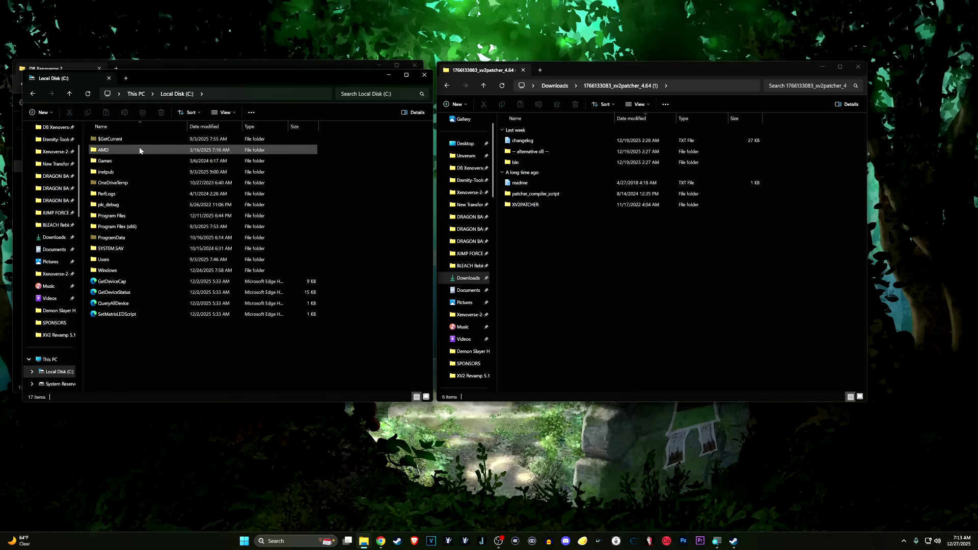
Step: Open Program Files (x86) > Steam > steamapps > common > DB Xenoverse 2
double_click(122, 227)
scroll(120, 265, down, 3)
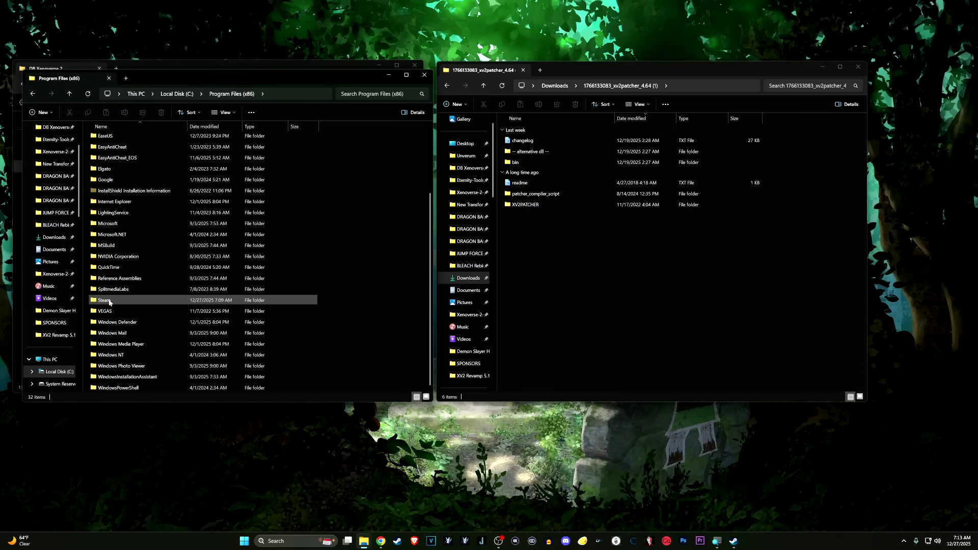
double_click(105, 301)
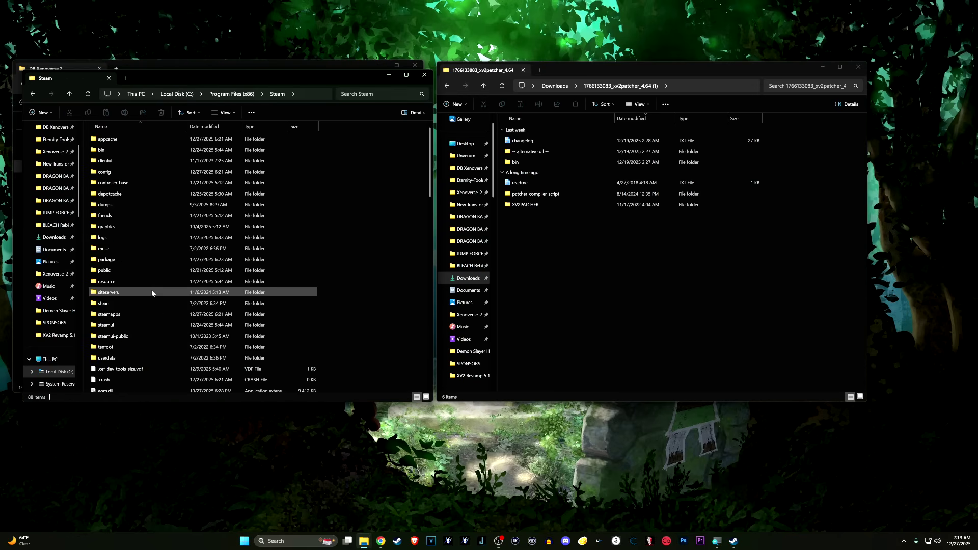
double_click(116, 316)
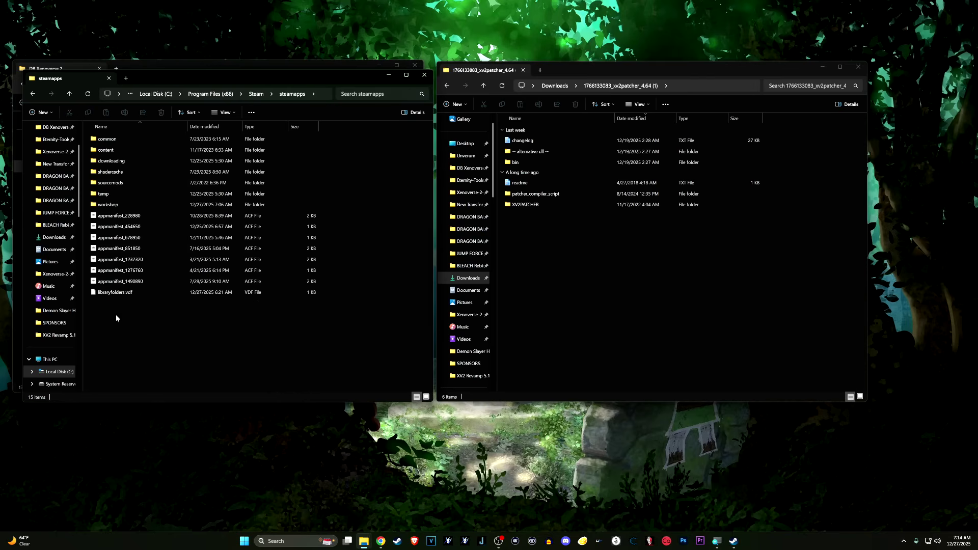
double_click(113, 141)
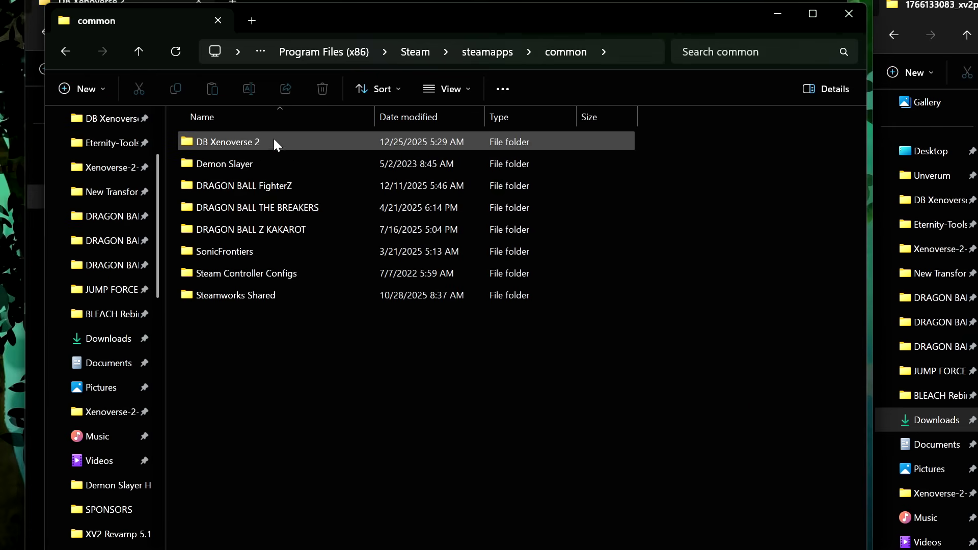
click(151, 141)
double_click(264, 141)
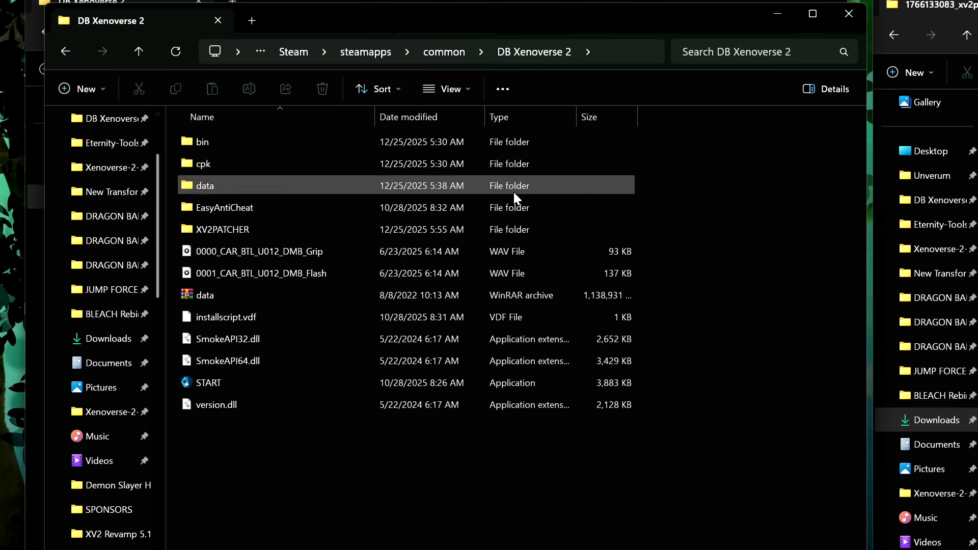
mouse_move(261, 229)
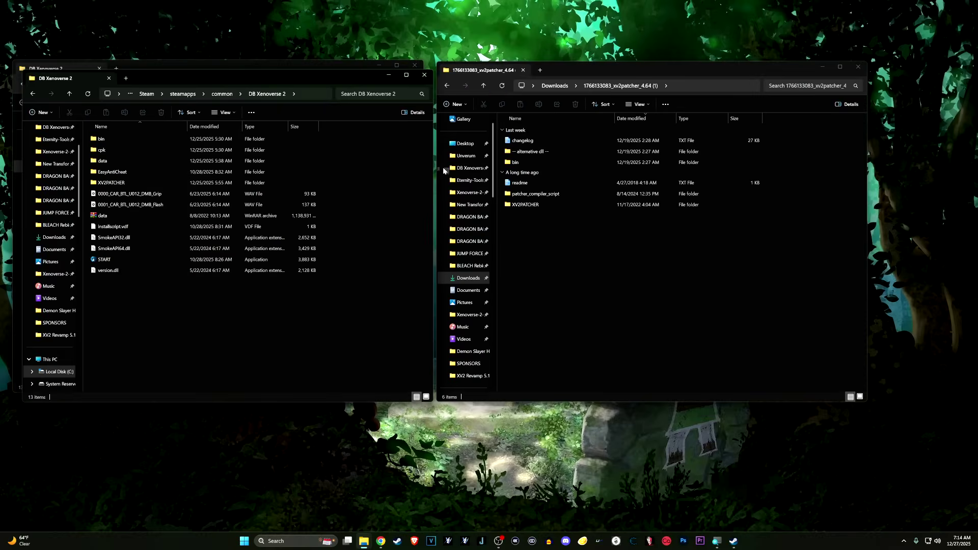
click(506, 205)
Step: Delete the old XV2PATCHER folder from the DB Xenoverse 2 game folder
click(523, 207)
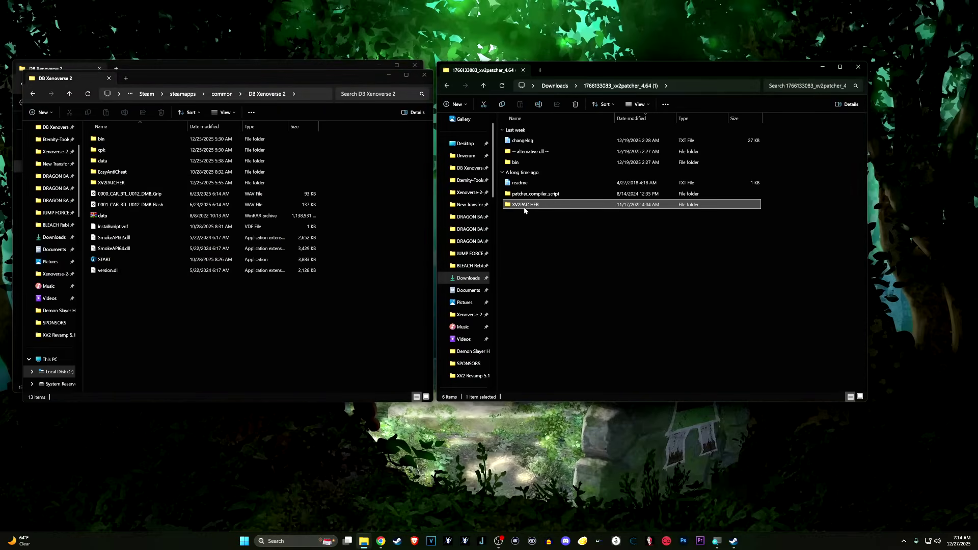
right_click(121, 182)
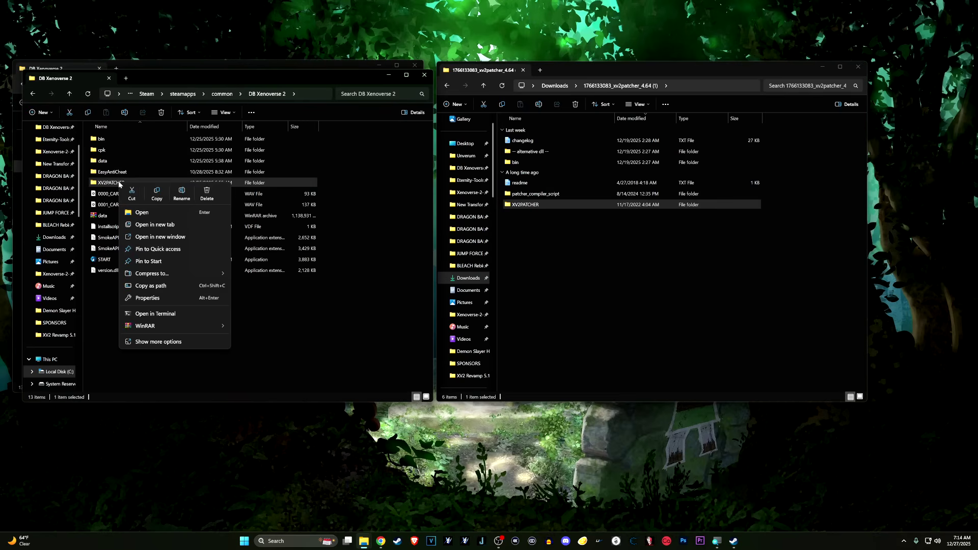
click(204, 193)
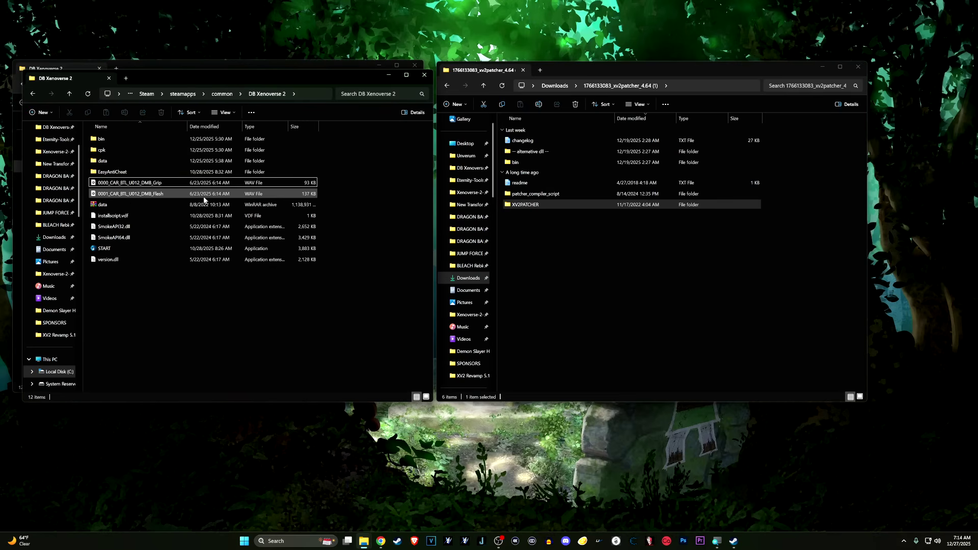
double_click(123, 138)
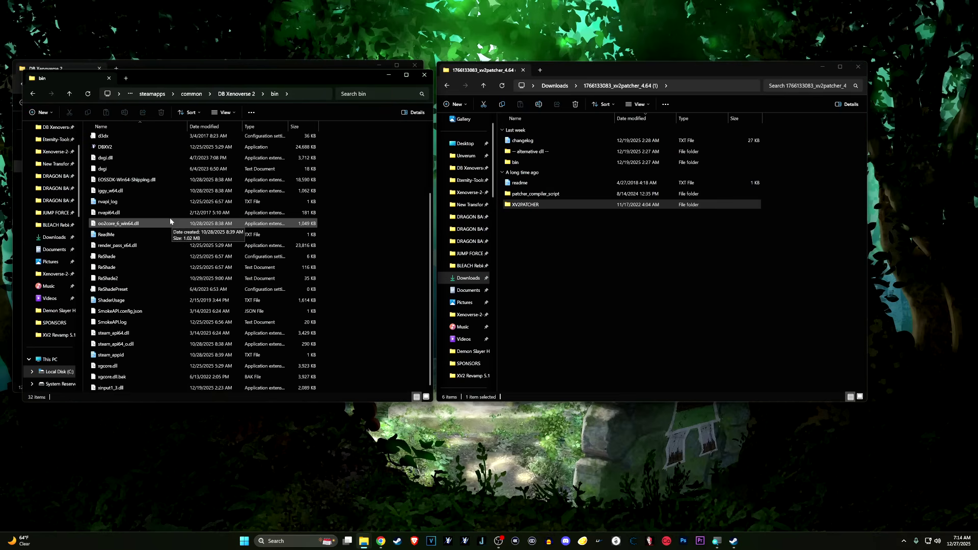
click(32, 95)
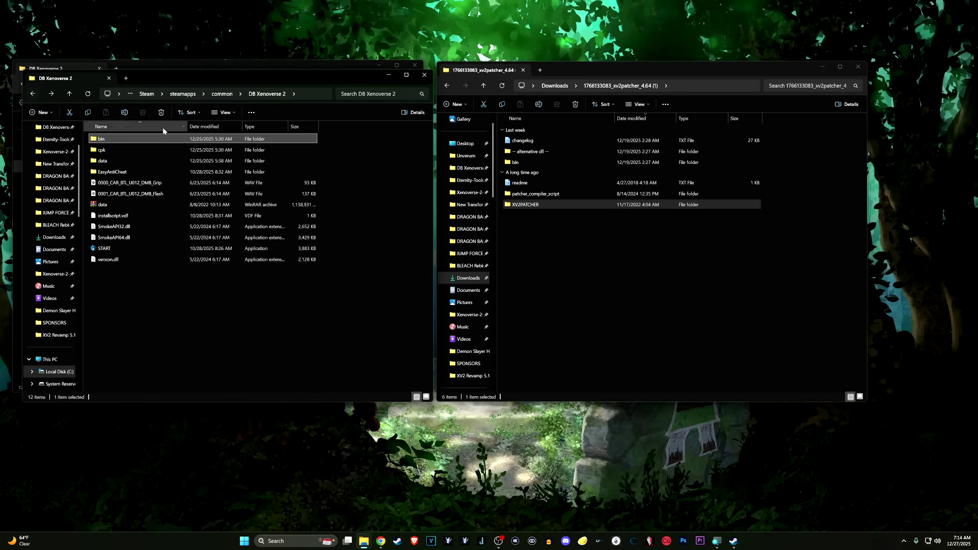
click(580, 218)
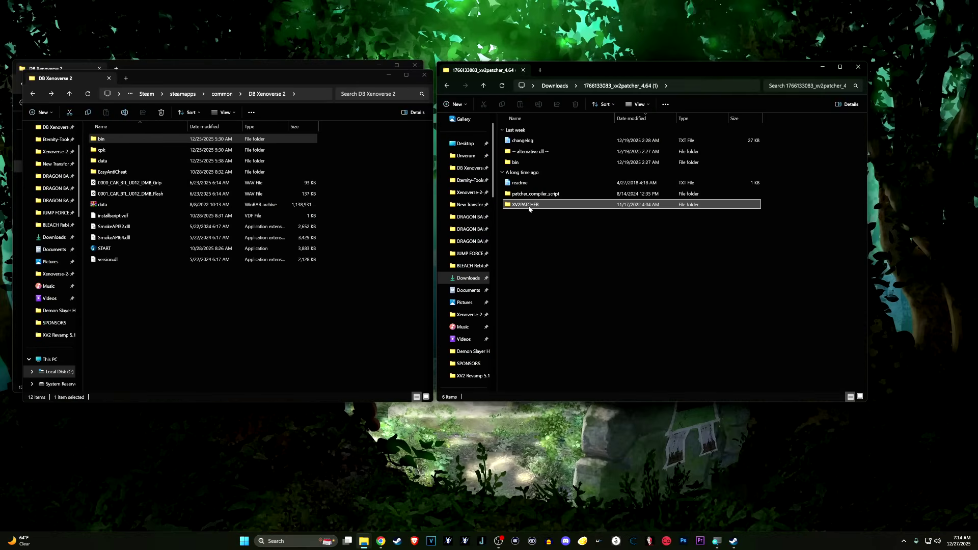
Step: Paste the new XV2PATCHER folder into DB Xenoverse 2 and verify its contents
right_click(529, 207)
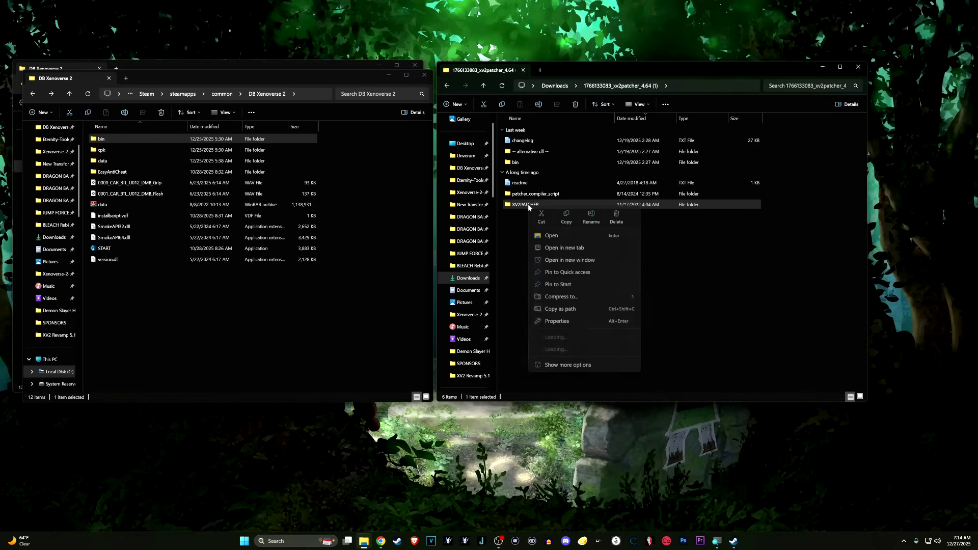
key(Escape)
click(253, 288)
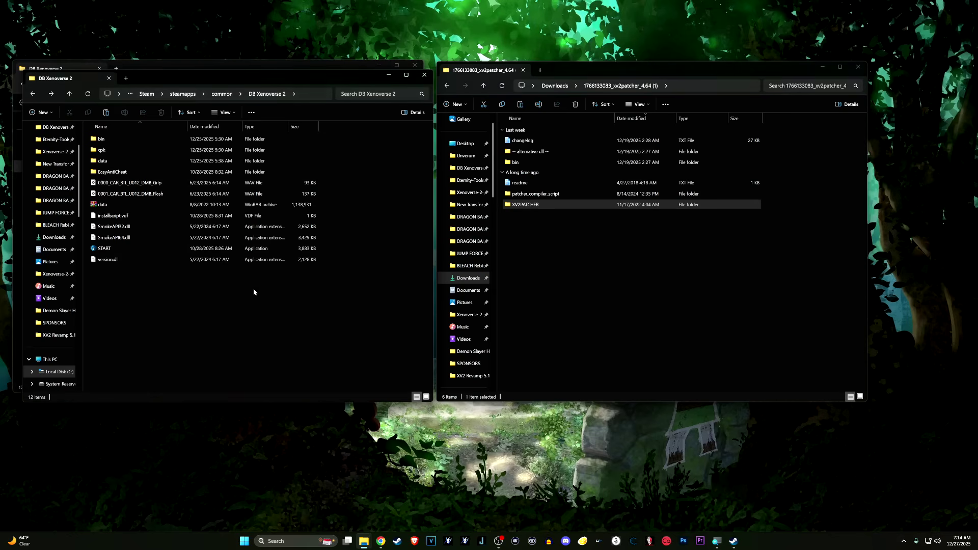
right_click(175, 293)
key(Escape)
key(ctrl+v)
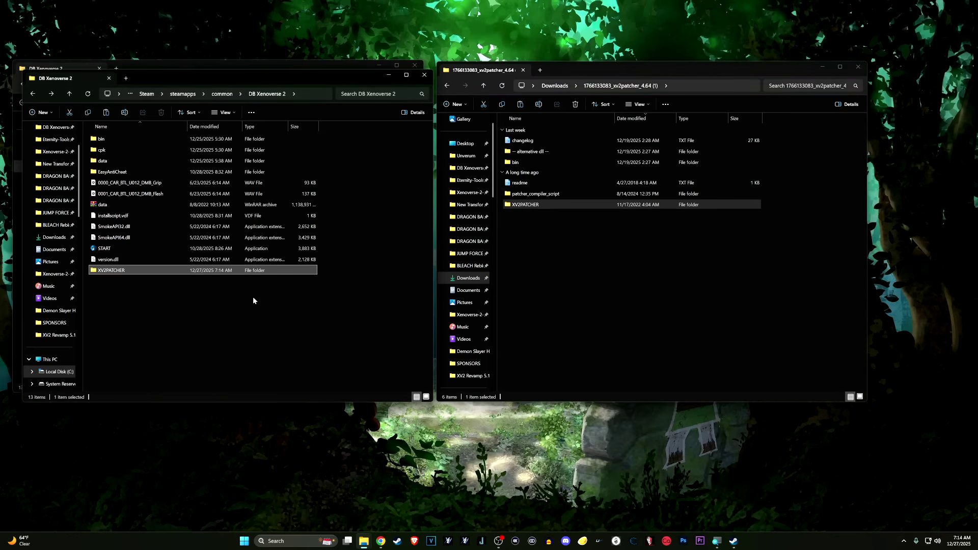
click(89, 93)
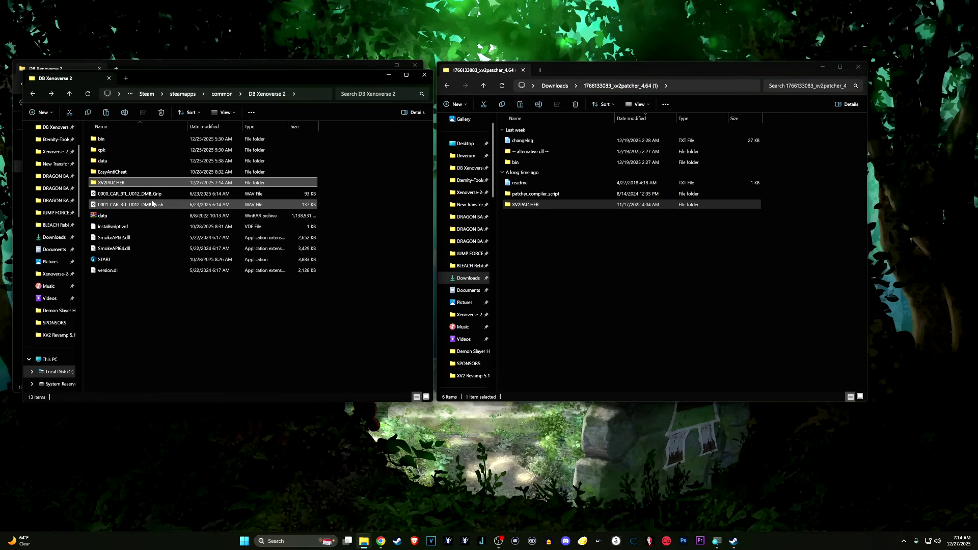
double_click(129, 182)
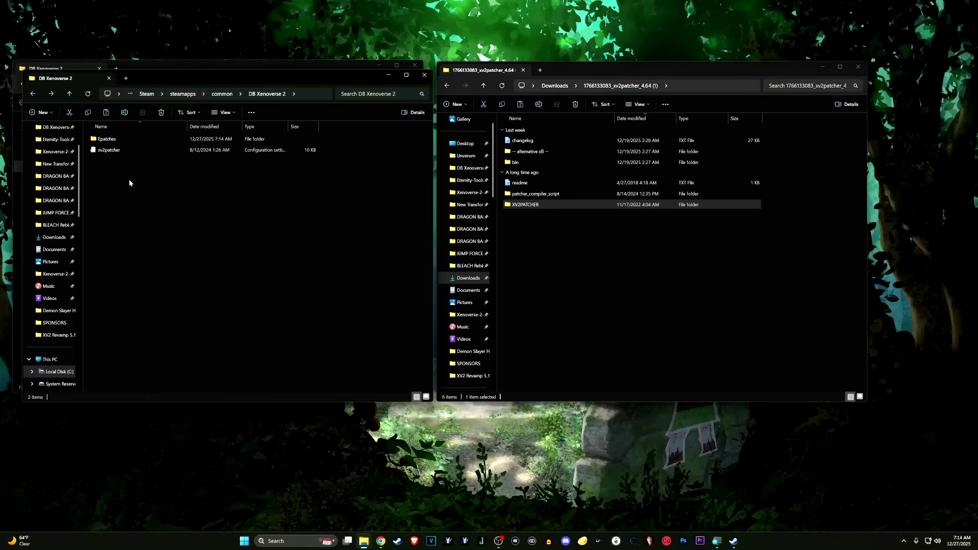
click(32, 94)
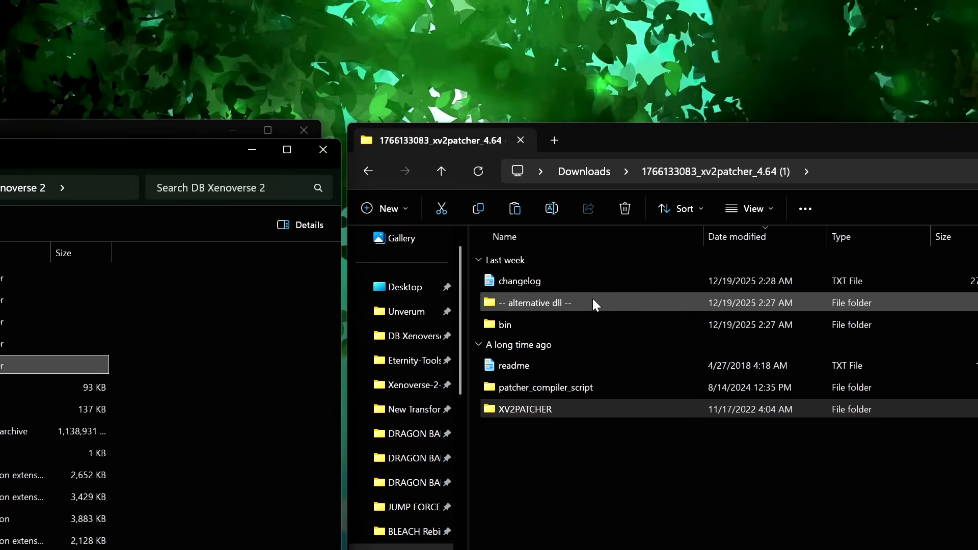
Step: Copy xinput1_3.dll from the patcher's bin folder
double_click(508, 326)
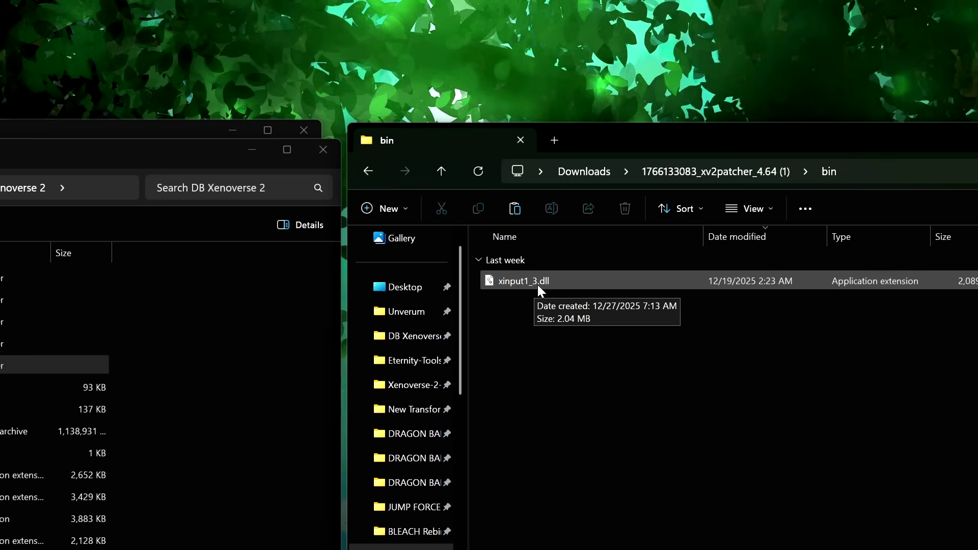
right_click(539, 285)
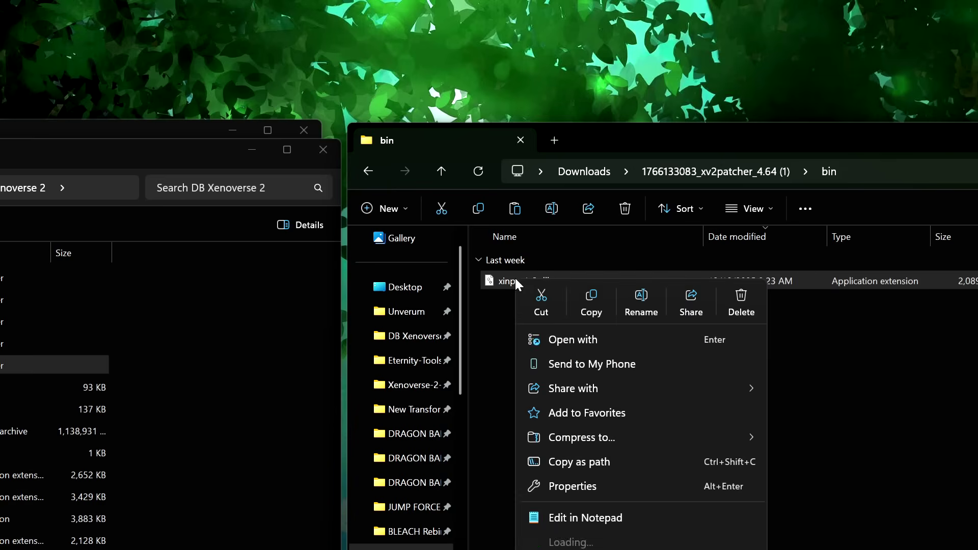
click(589, 299)
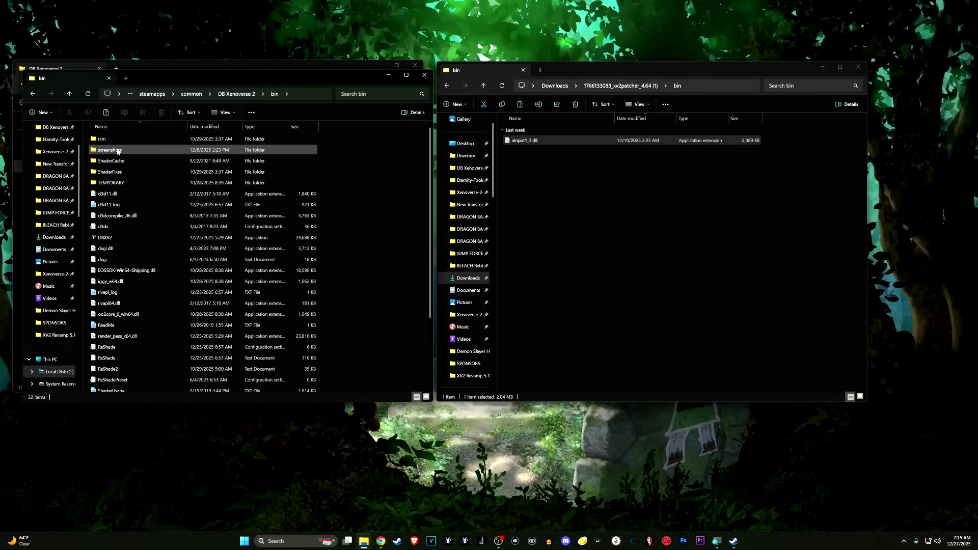
Step: Paste xinput1_3.dll into the game's bin folder, replacing the existing file, then return to the xv2patcher 4.64 folder
right_click(87, 213)
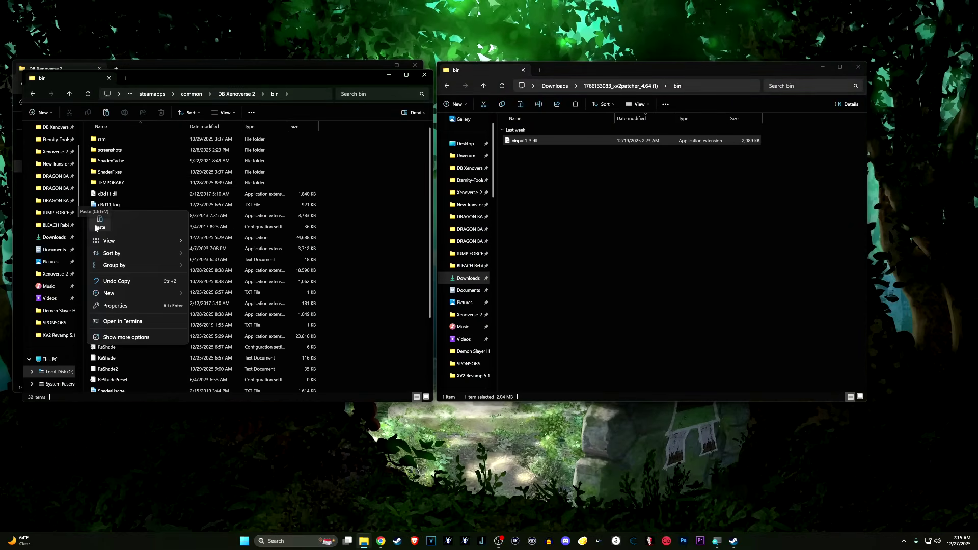
key(Escape)
key(ctrl+v)
click(184, 245)
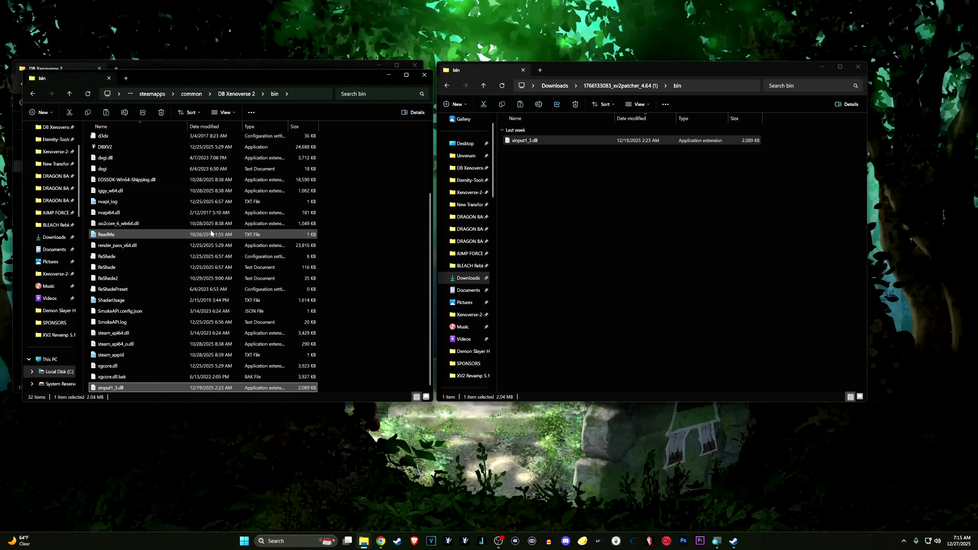
click(515, 197)
click(447, 85)
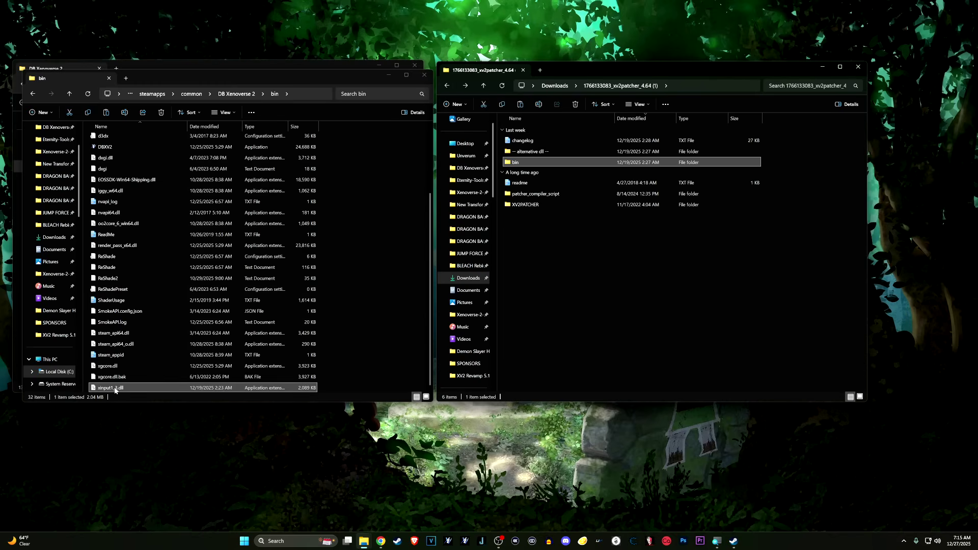
Step: Open the '-- alternative dll --' folder, select dinput8.dll, then go back to Downloads
click(541, 152)
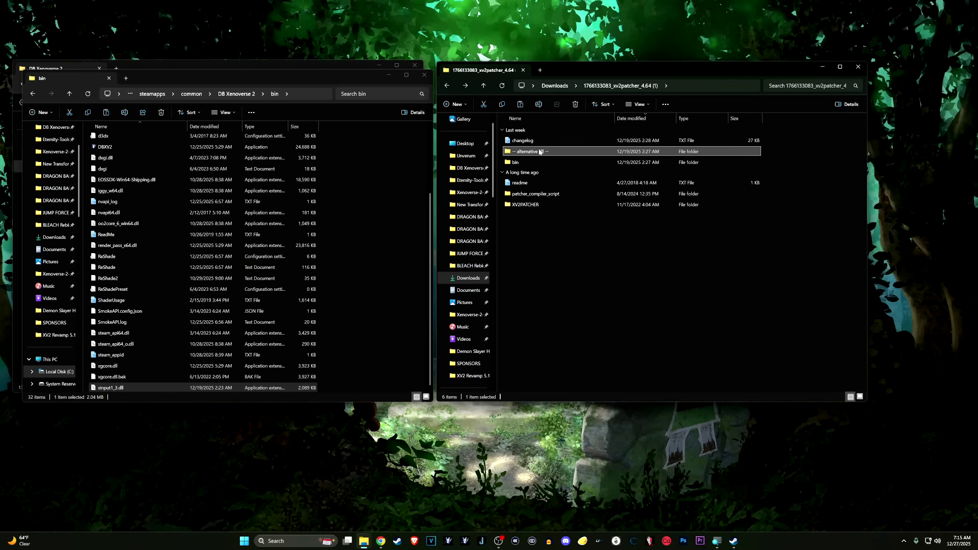
double_click(540, 152)
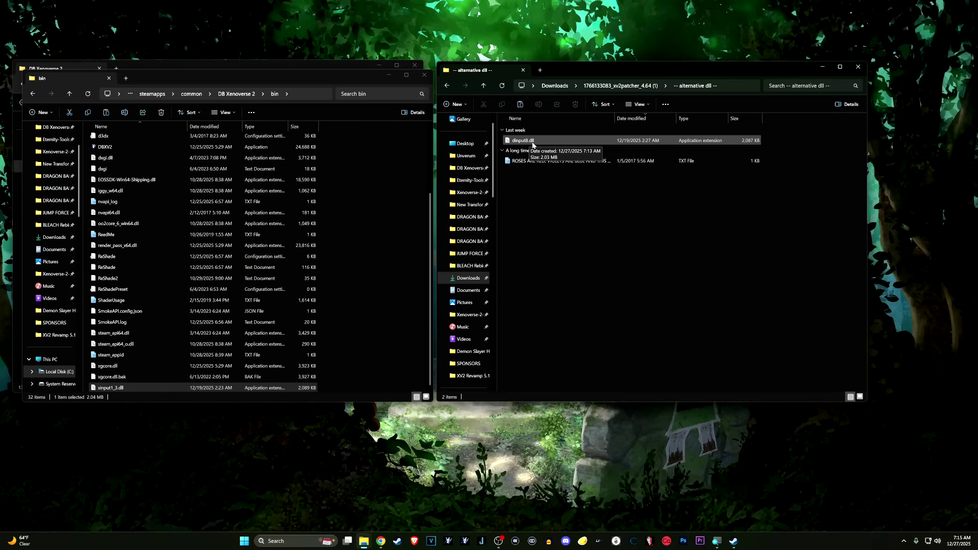
click(112, 389)
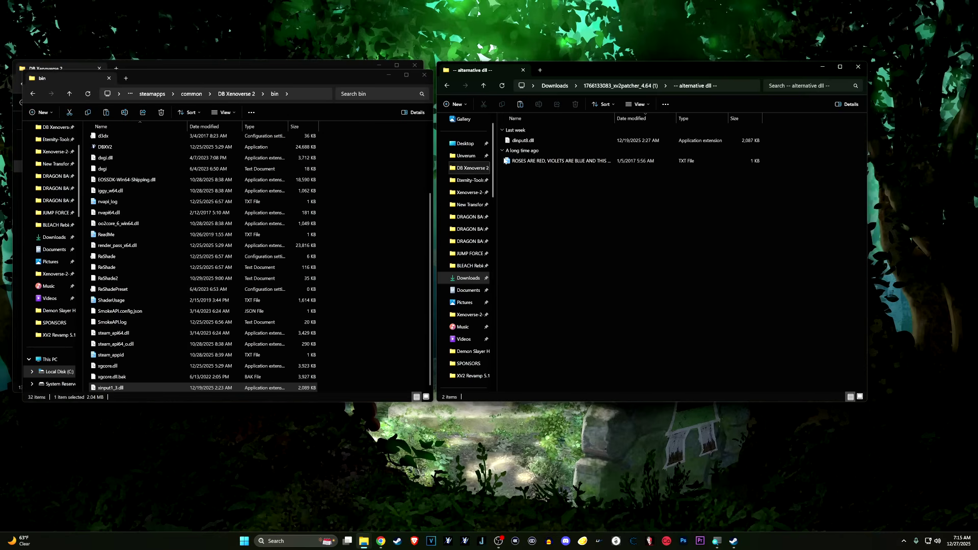
click(526, 144)
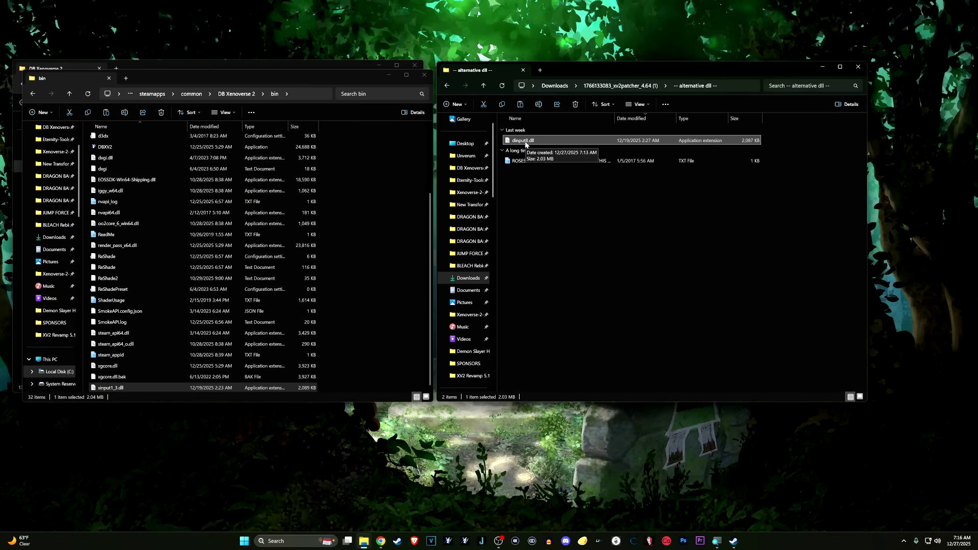
click(448, 87)
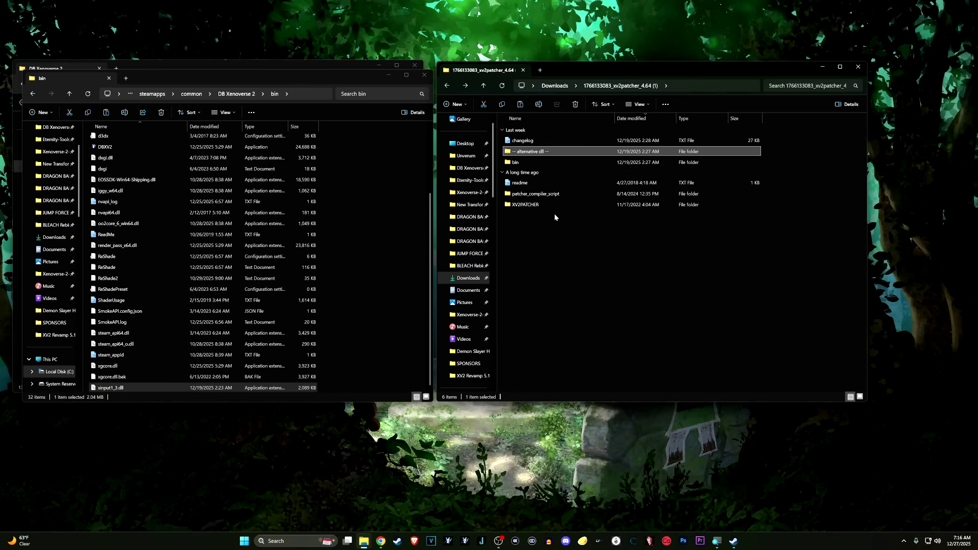
click(447, 86)
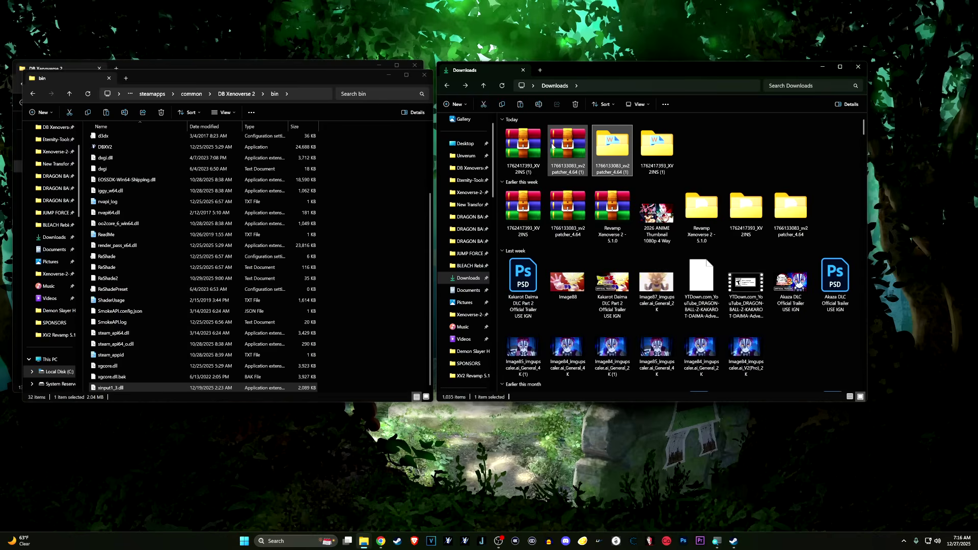
double_click(651, 161)
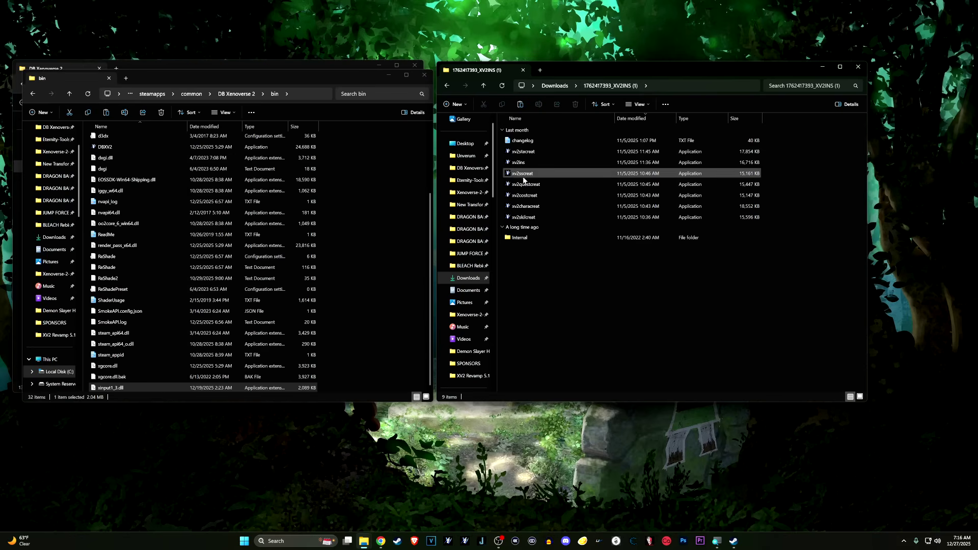
click(32, 94)
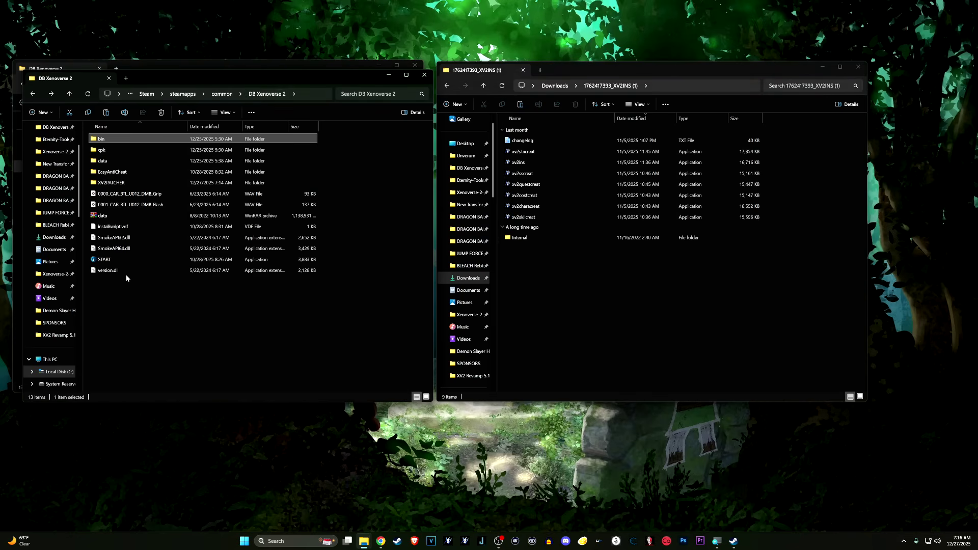
click(107, 285)
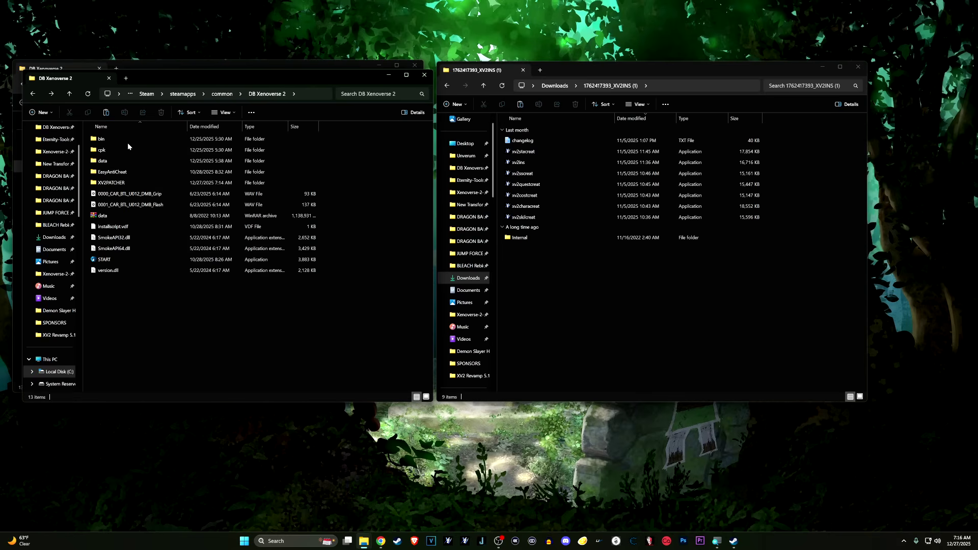
click(597, 65)
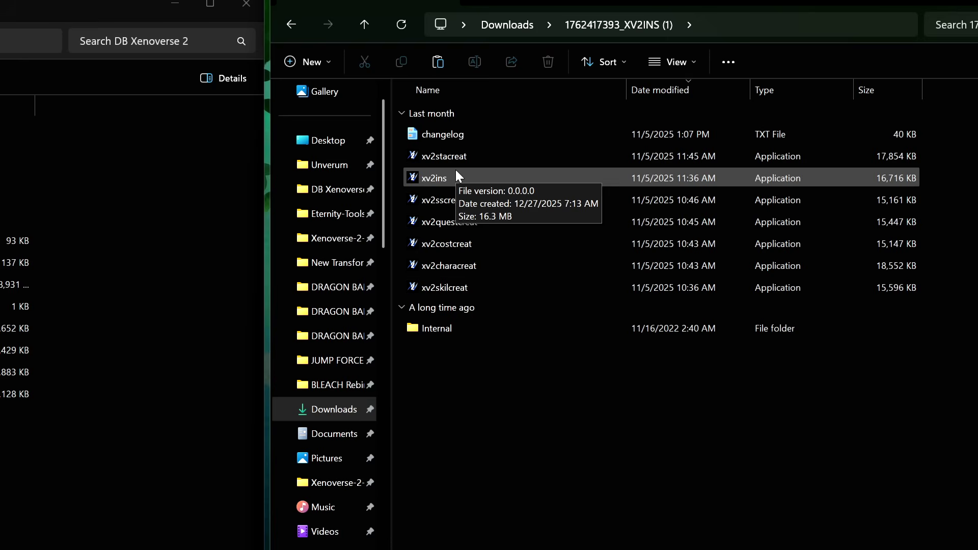
click(431, 181)
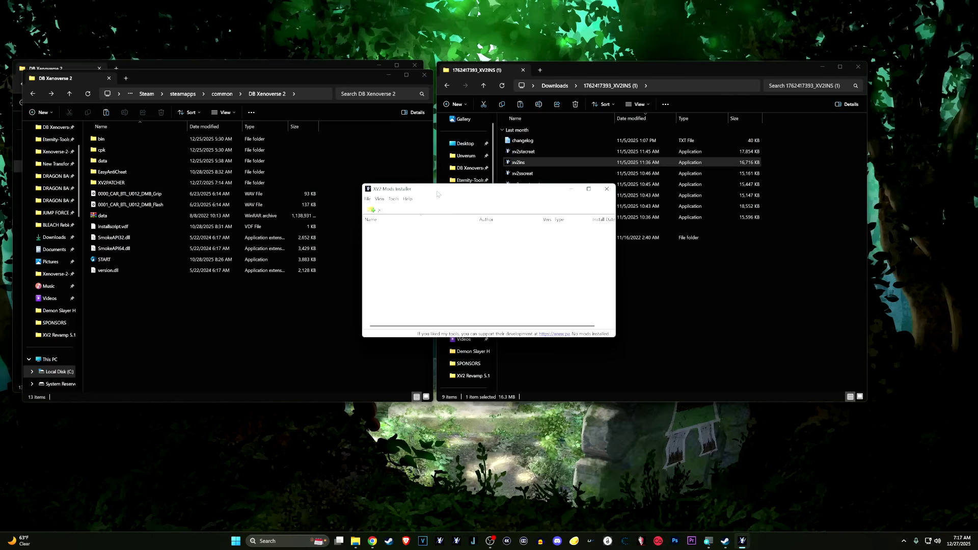
Step: View the installer's Help > About version information and close it
click(408, 198)
click(408, 199)
click(407, 199)
click(411, 208)
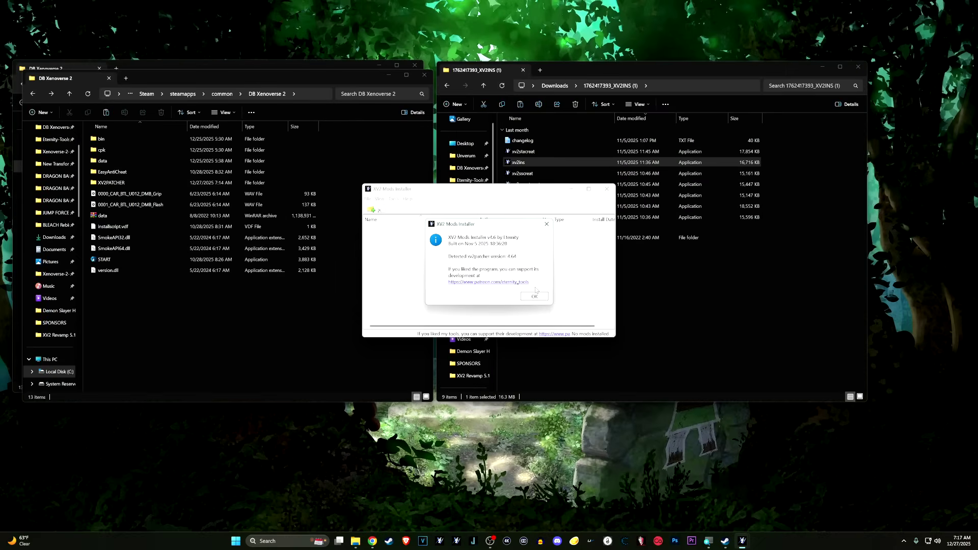
click(534, 297)
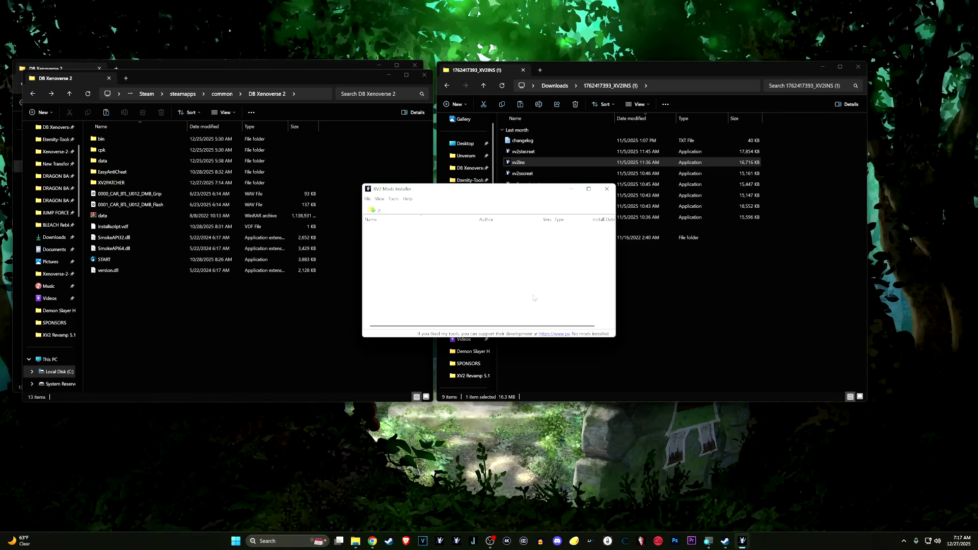
Step: Open and close the Tools menu, bring up the DB Xenoverse 2 window, then return to the installer
click(395, 199)
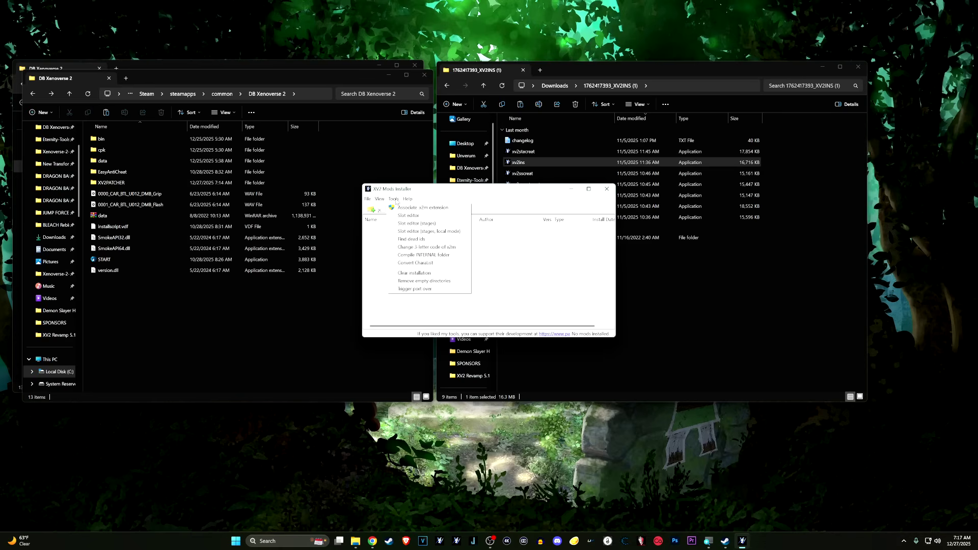
click(497, 208)
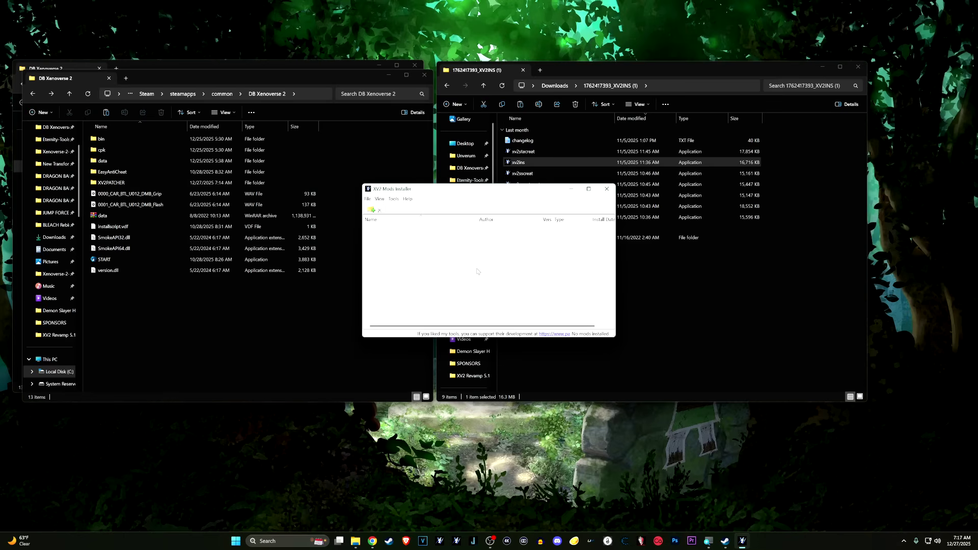
click(265, 93)
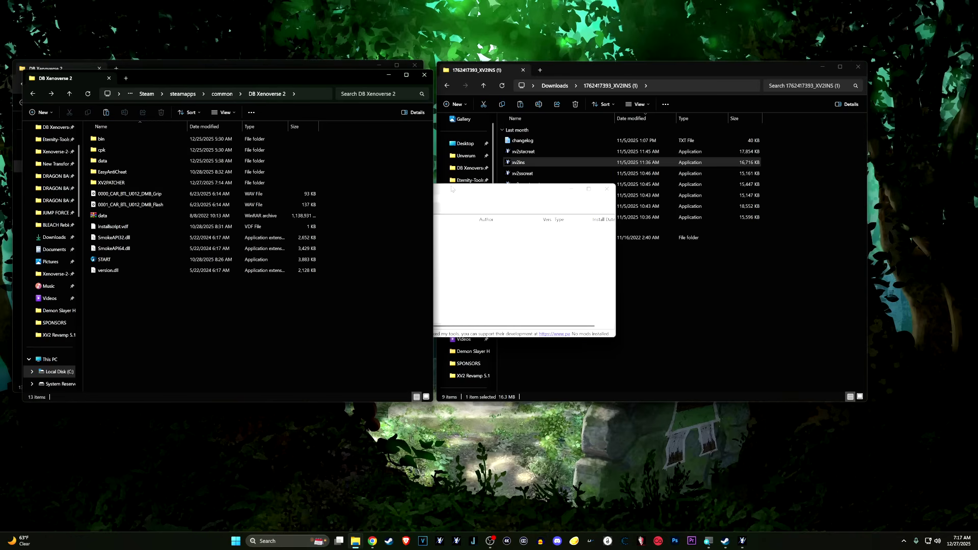
key(alt+Tab)
Step: Peek into the game's data folder, open and cancel File > Install mod, then switch to Chrome
double_click(102, 160)
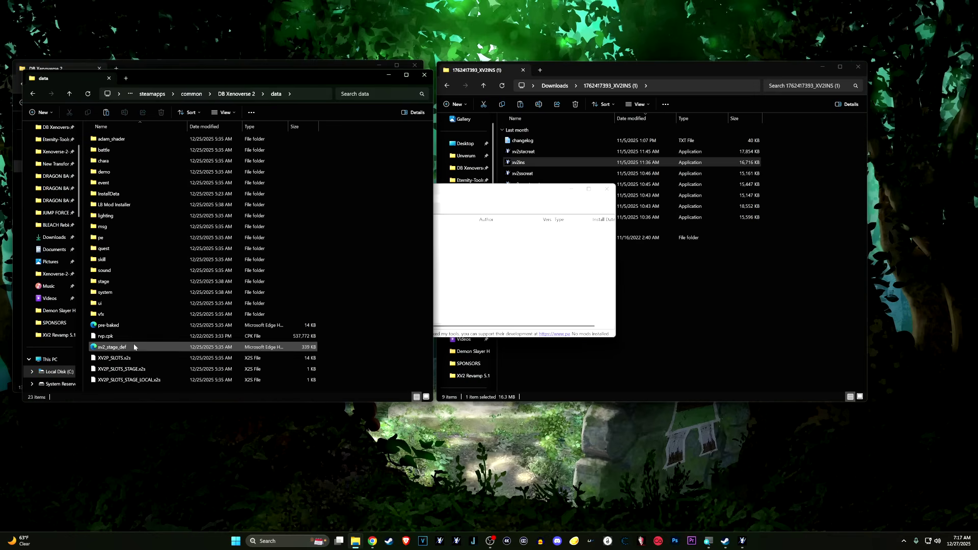
click(247, 94)
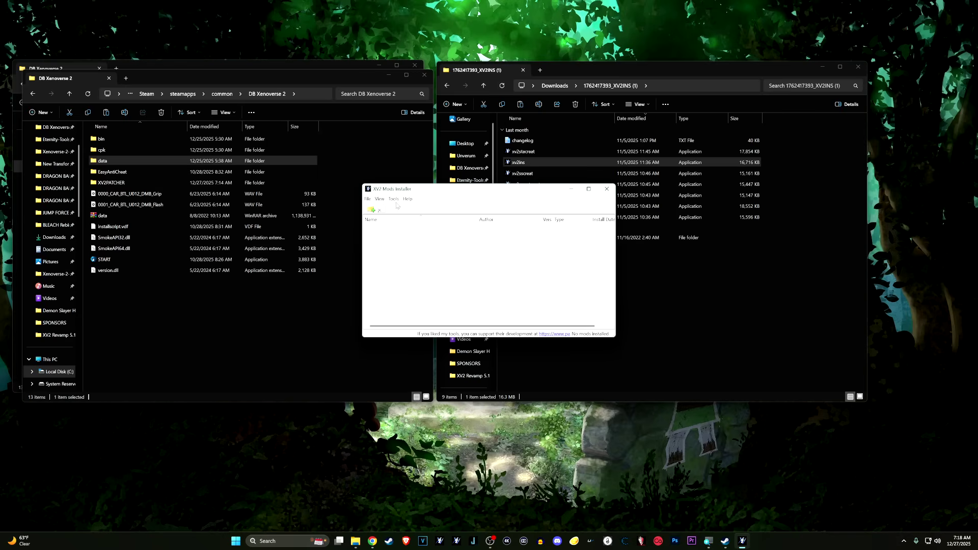
click(368, 199)
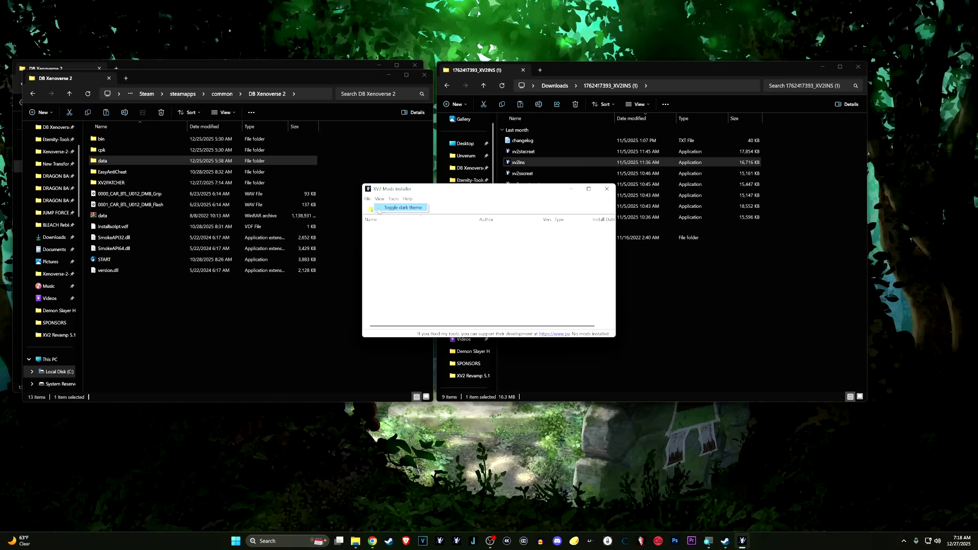
click(382, 209)
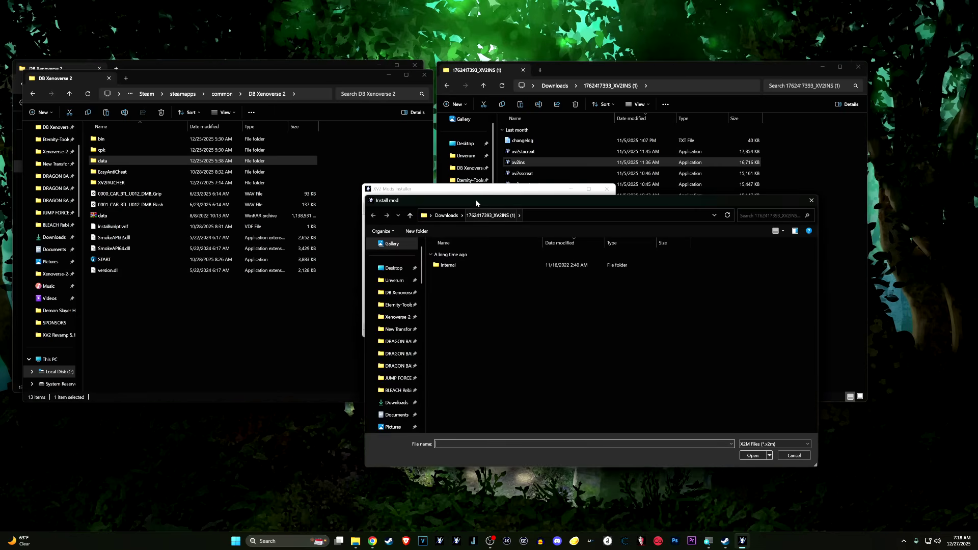
click(788, 456)
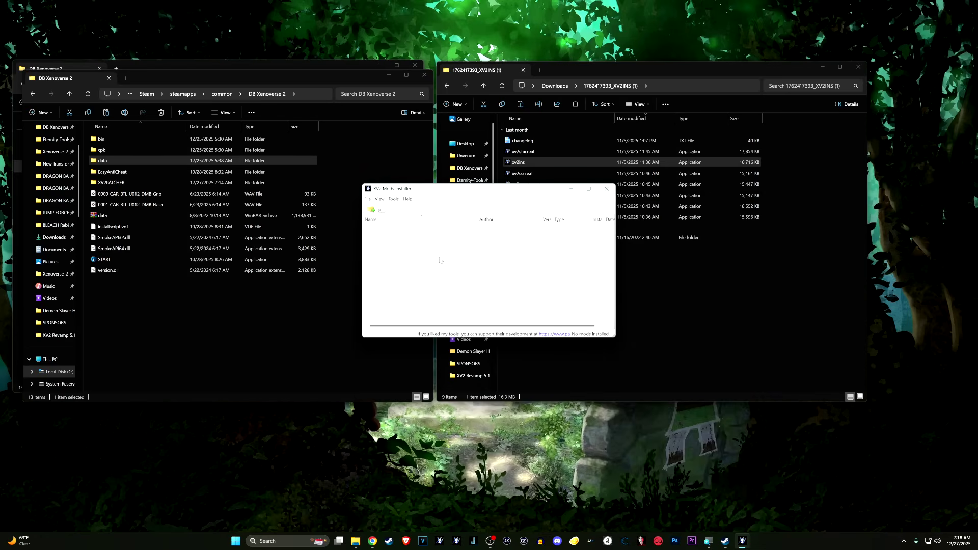
click(372, 541)
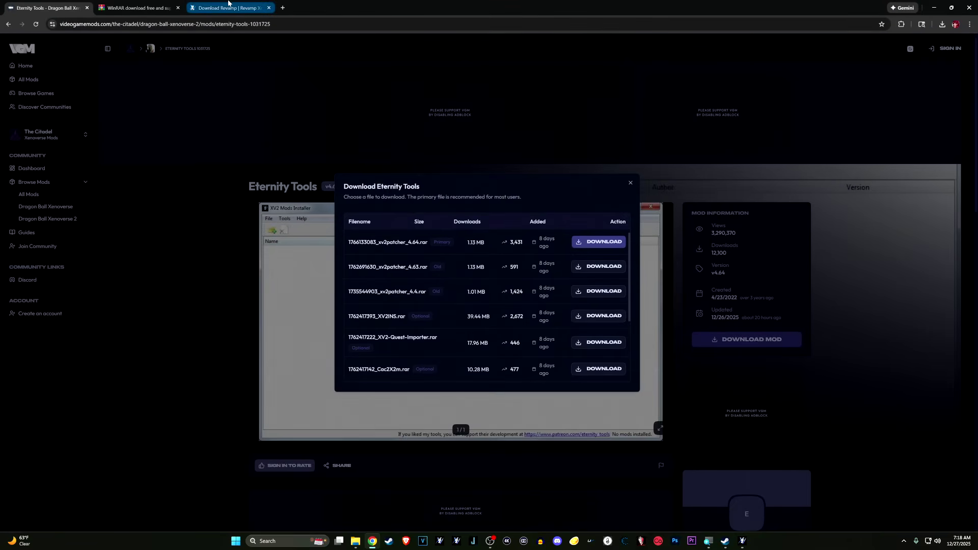
Step: Locate the current 5.1.0 version on the Download Revamp page
click(229, 8)
scroll(121, 350, up, 4)
scroll(121, 350, up, 1)
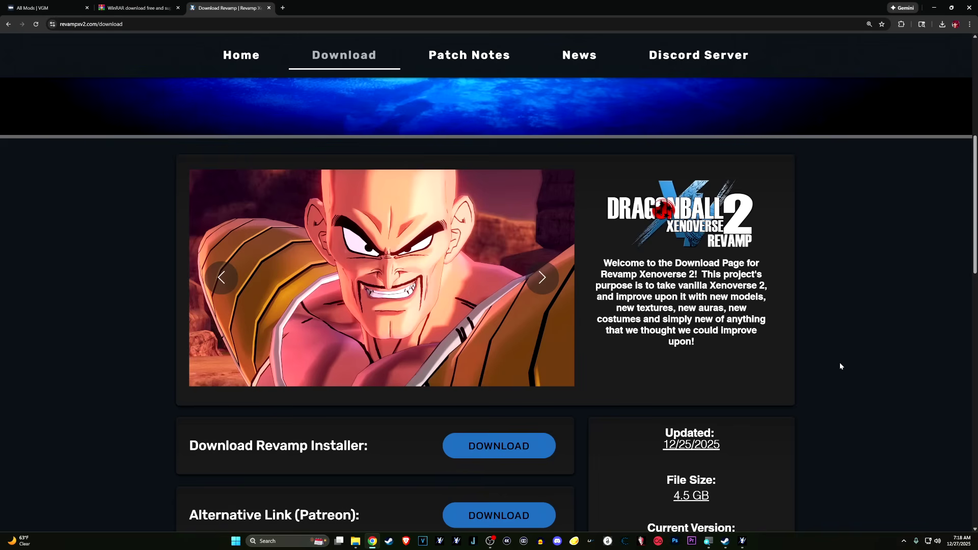
scroll(809, 413, down, 3)
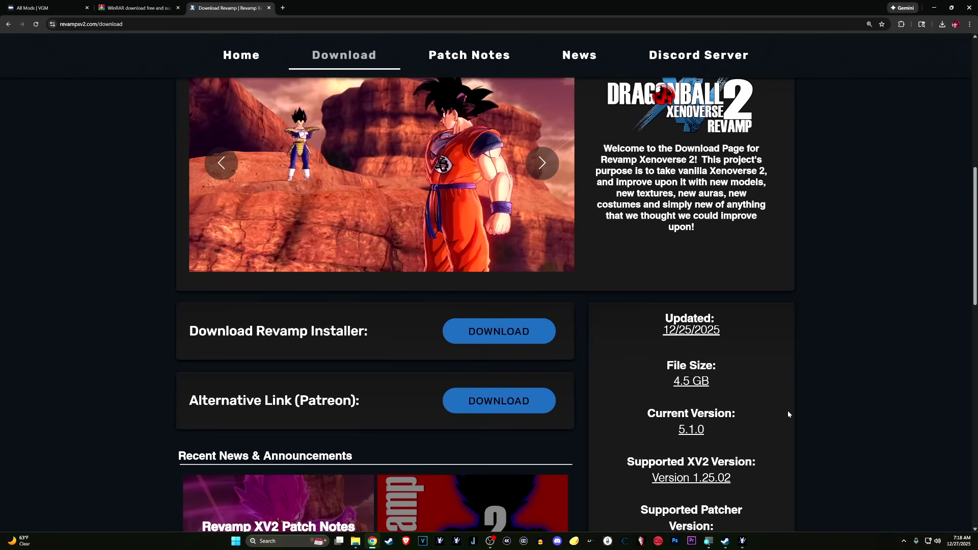
drag(679, 431, 714, 432)
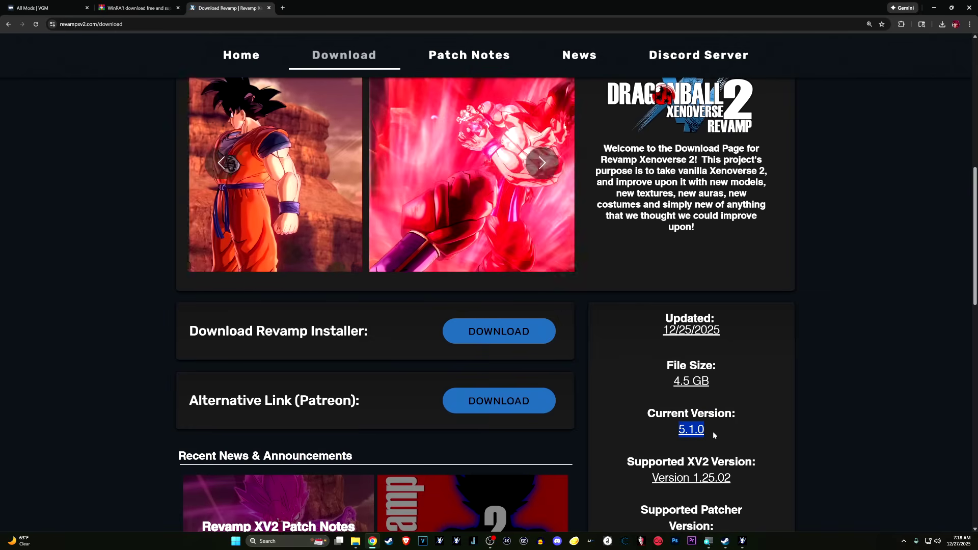
click(752, 431)
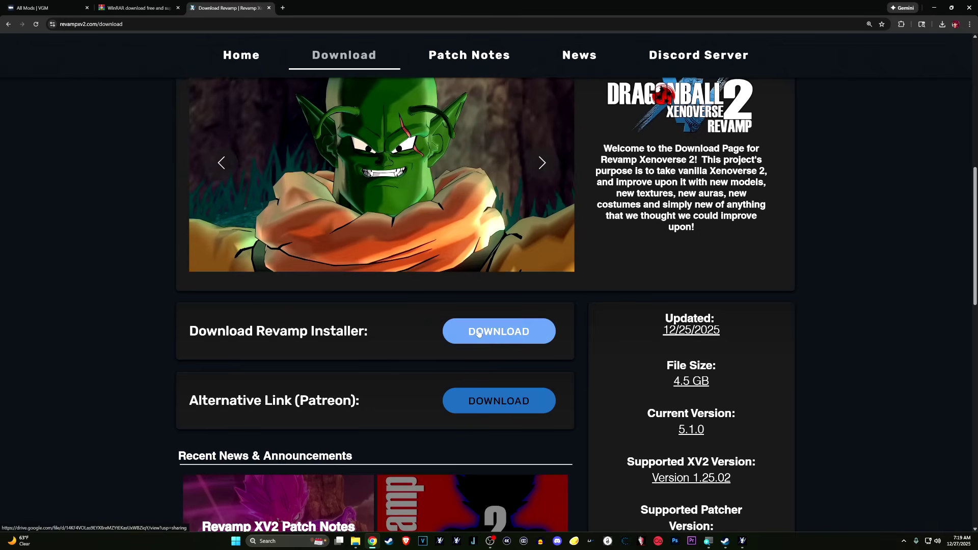
Step: Open Revamp Xenoverse 2 - 5.1.0.zip on Google Drive and start its download
click(479, 332)
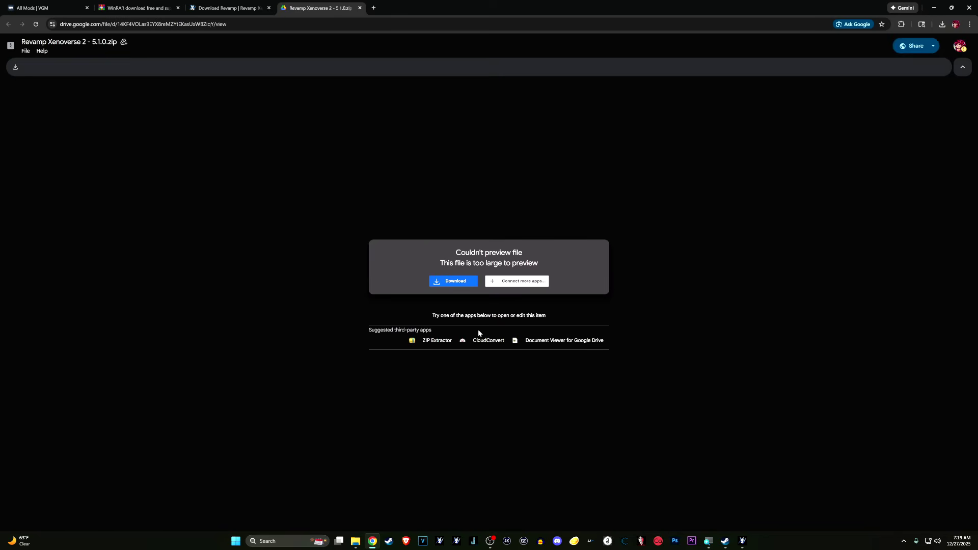
click(452, 281)
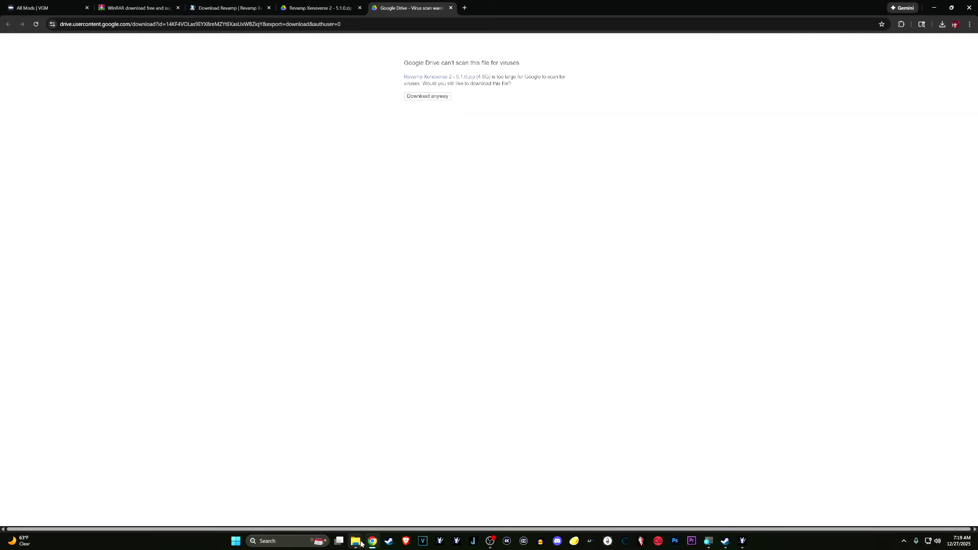
mouse_move(359, 545)
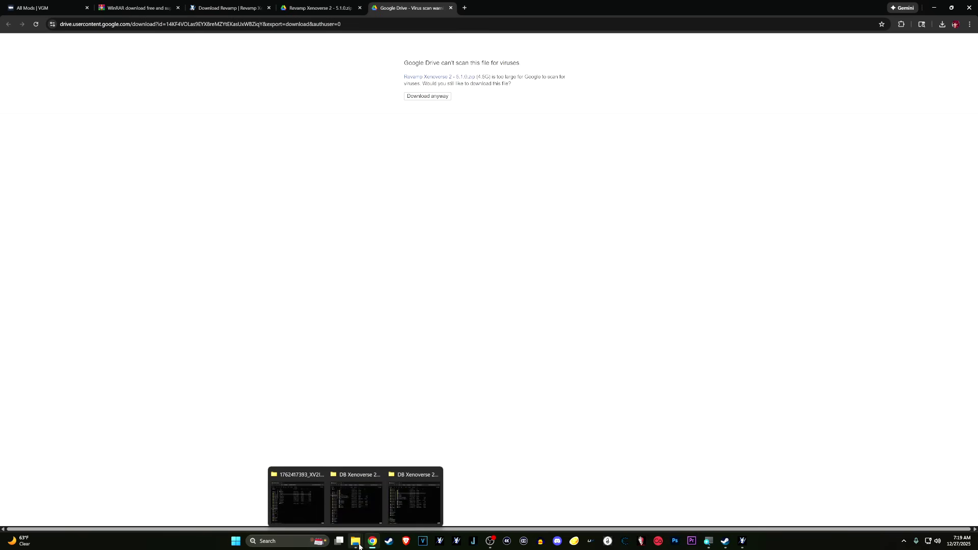
Step: Return Explorer to Downloads and open the extracted Revamp Xenoverse 2 - 5.1.0 folder
mouse_move(317, 505)
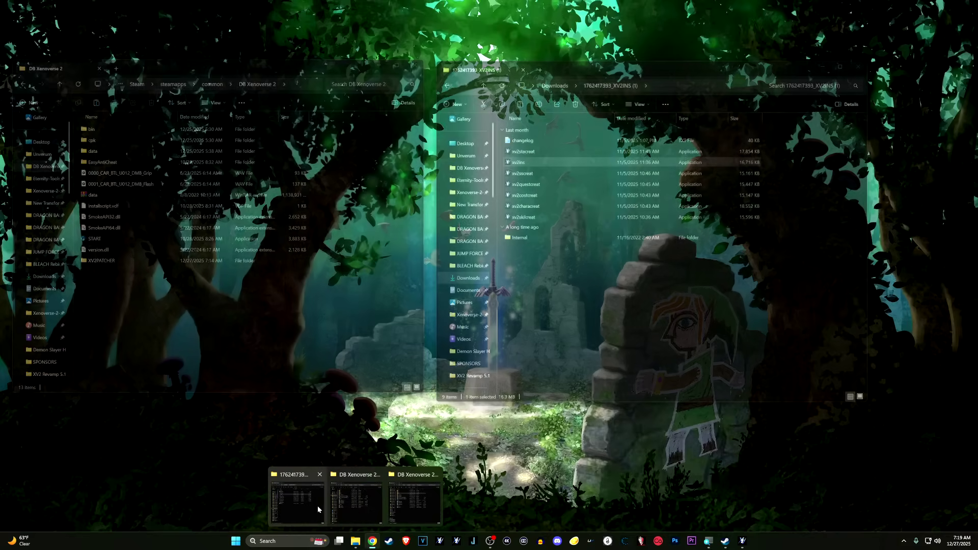
click(313, 504)
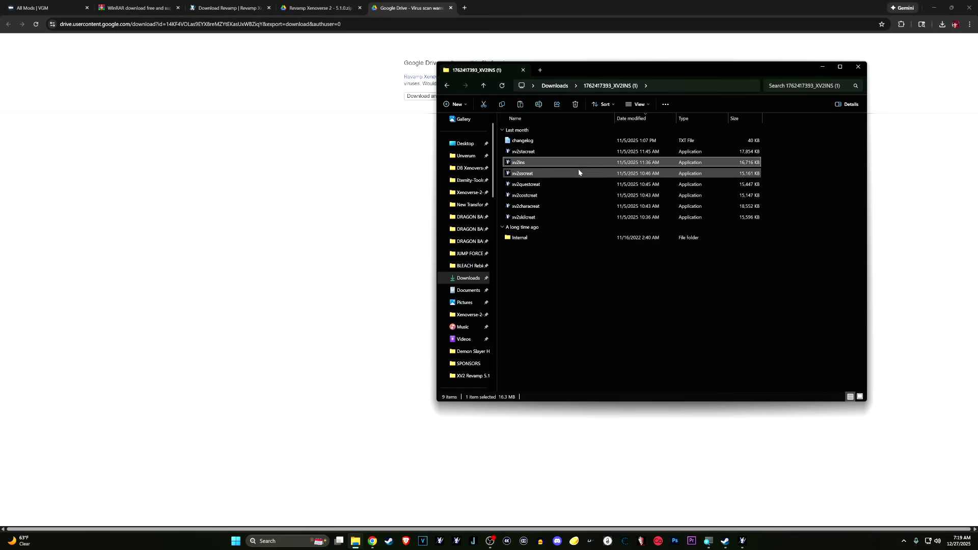
click(449, 86)
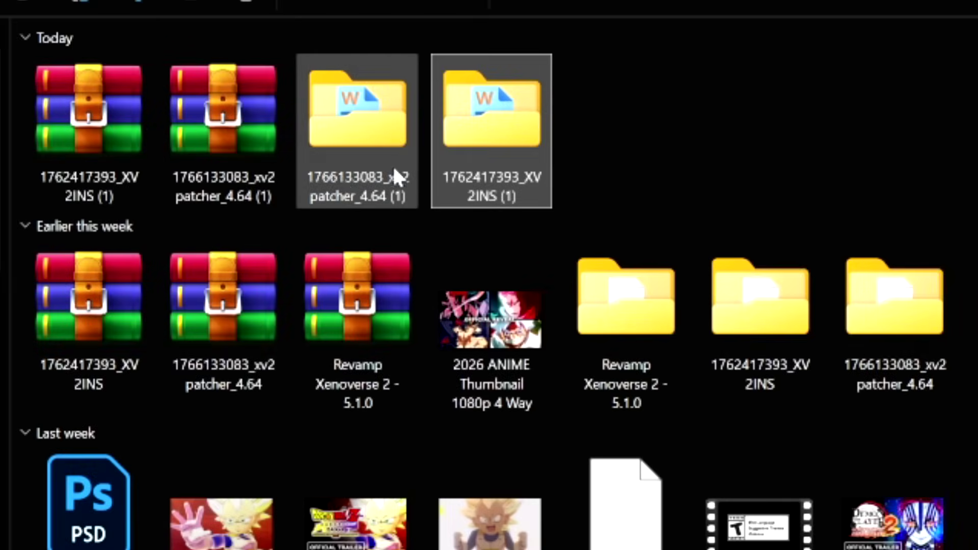
click(349, 348)
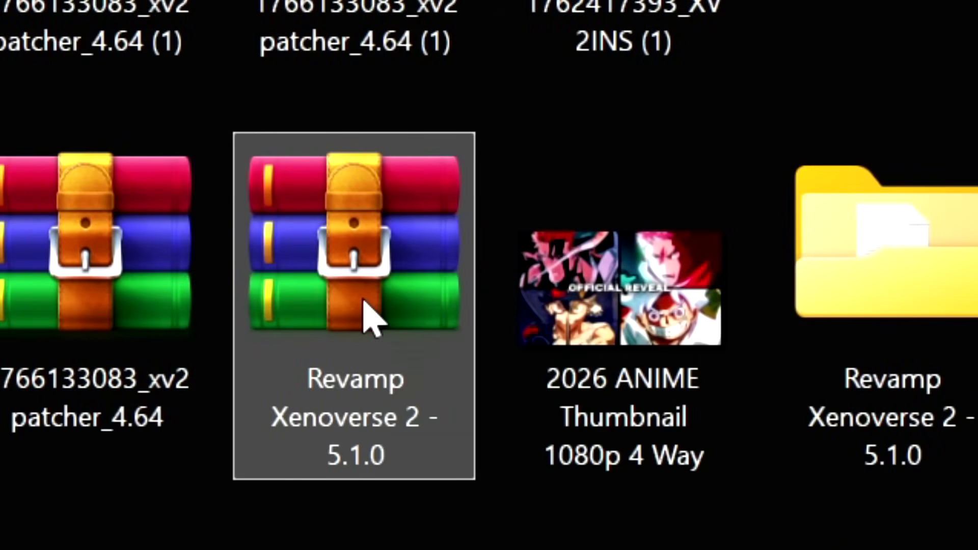
right_click(367, 312)
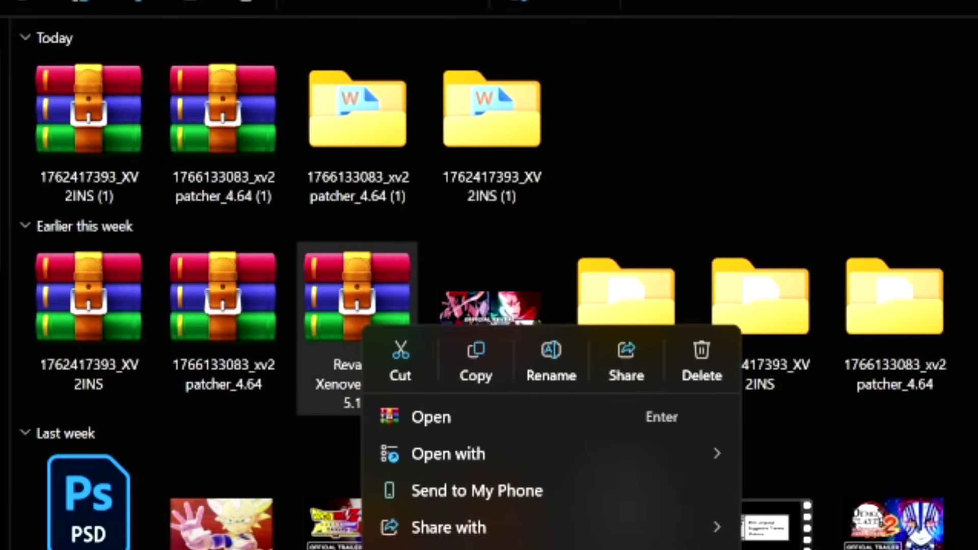
click(764, 326)
double_click(662, 354)
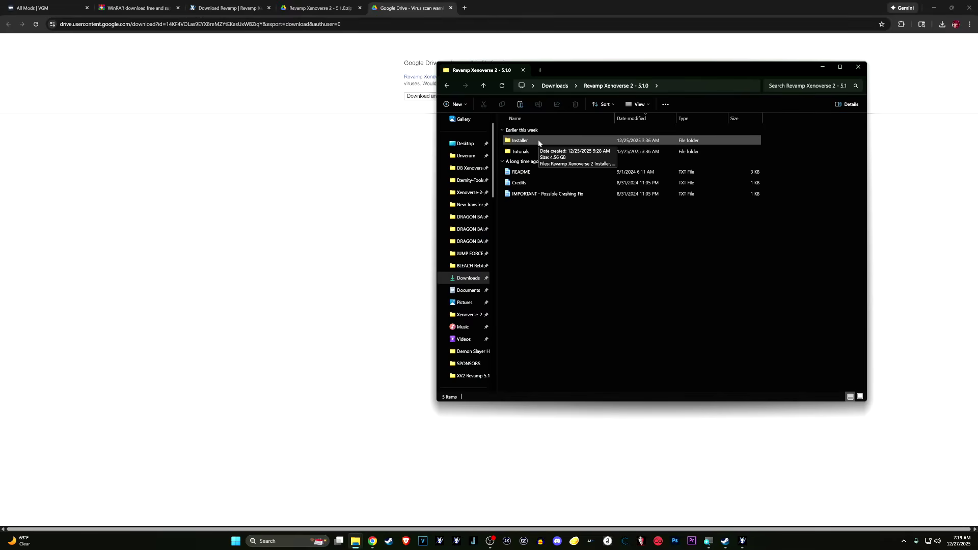
Step: Launch XV2 Mods Installer and confirm Tools > Clear installation
click(742, 544)
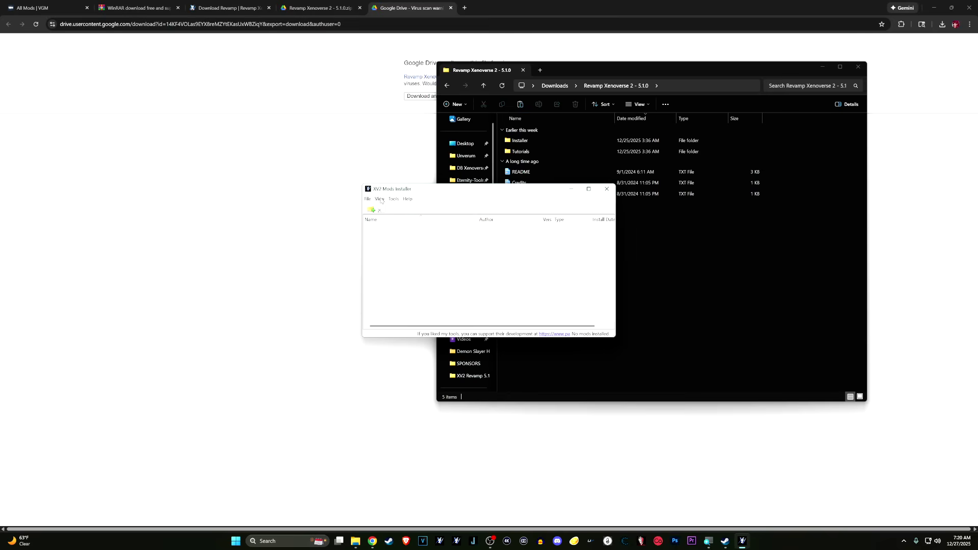
click(393, 199)
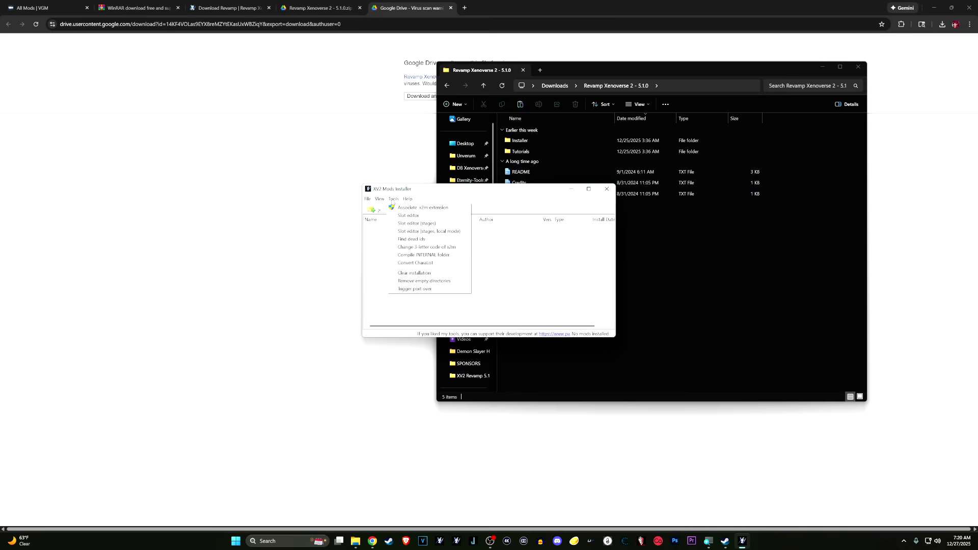
click(407, 277)
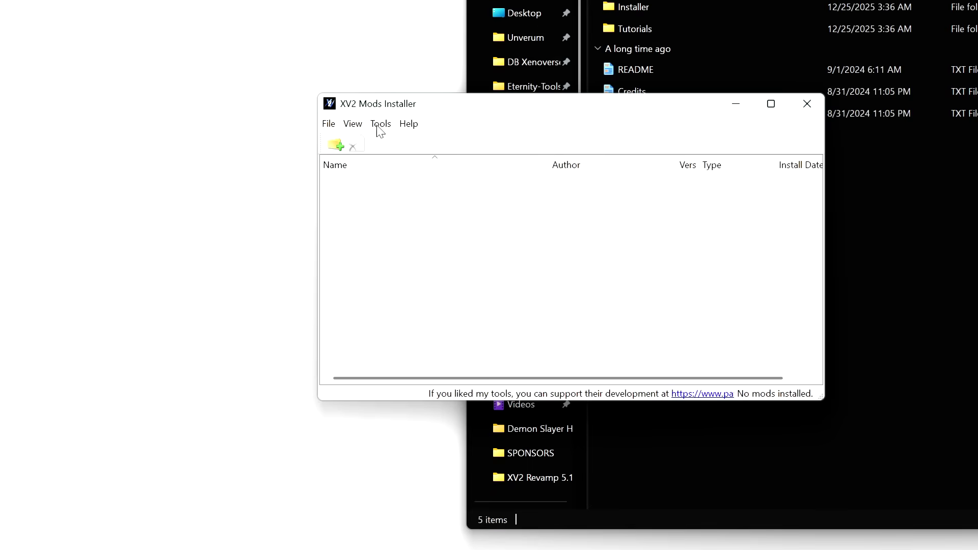
click(393, 201)
click(426, 249)
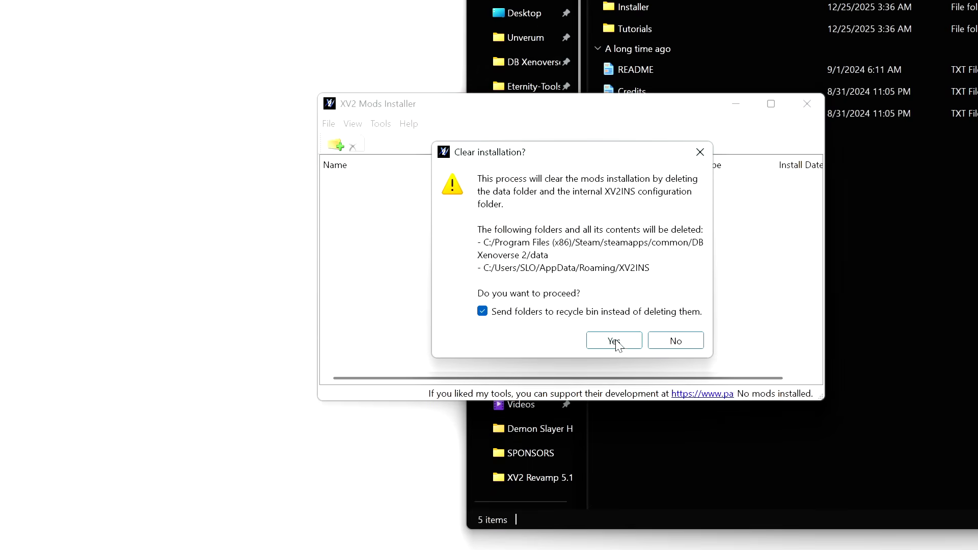
click(677, 342)
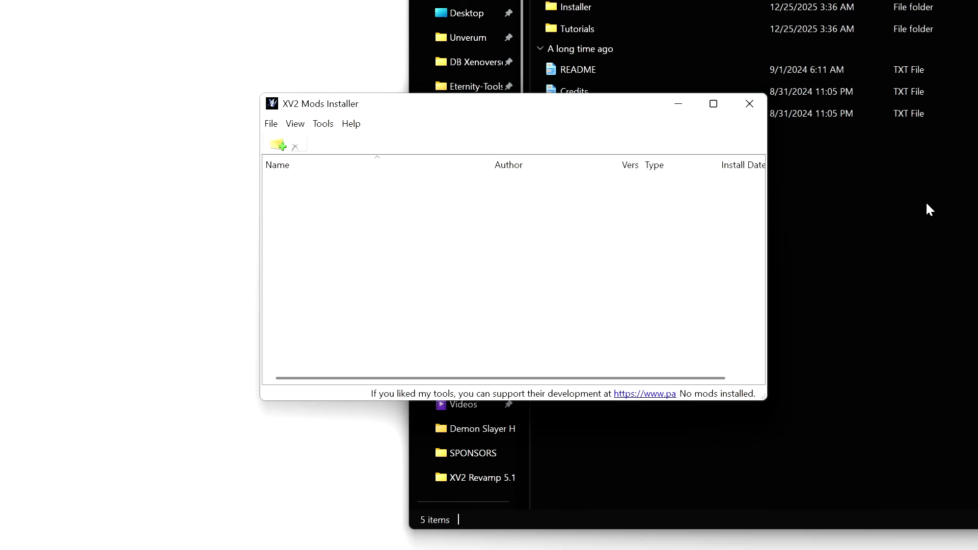
click(931, 286)
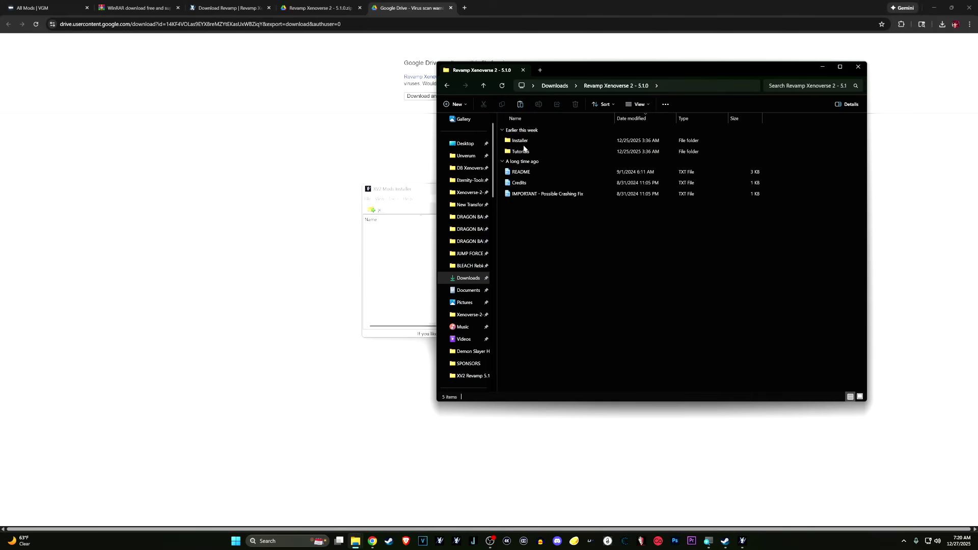
Step: Look inside the Installer folder and return to the Revamp Xenoverse 2 - 5.1.0 folder
double_click(520, 141)
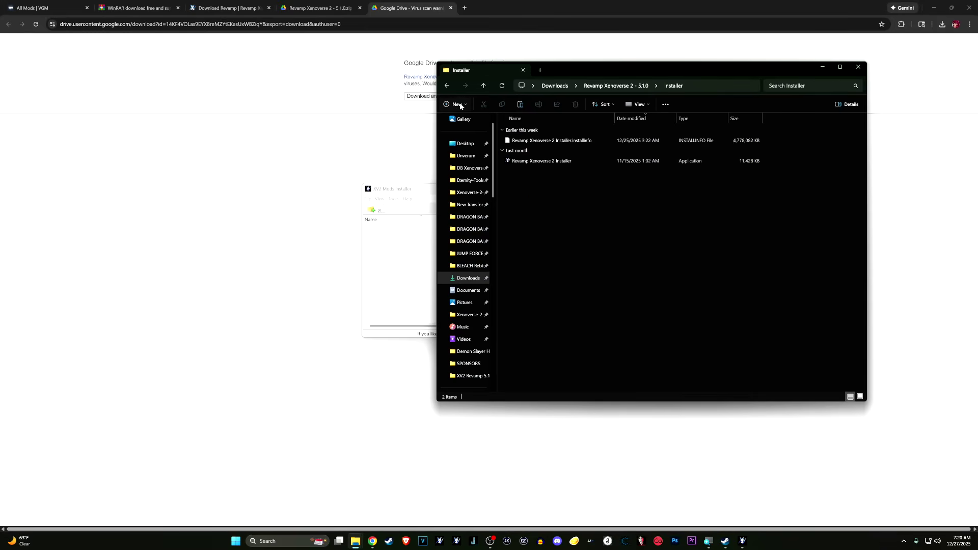
click(447, 86)
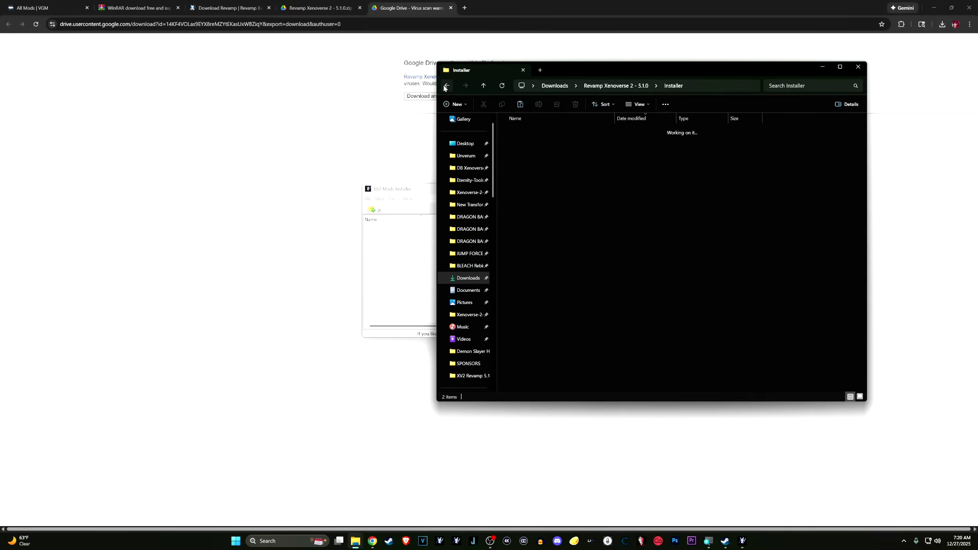
click(552, 251)
Step: Close XV2 Mods Installer and select the README file
click(408, 193)
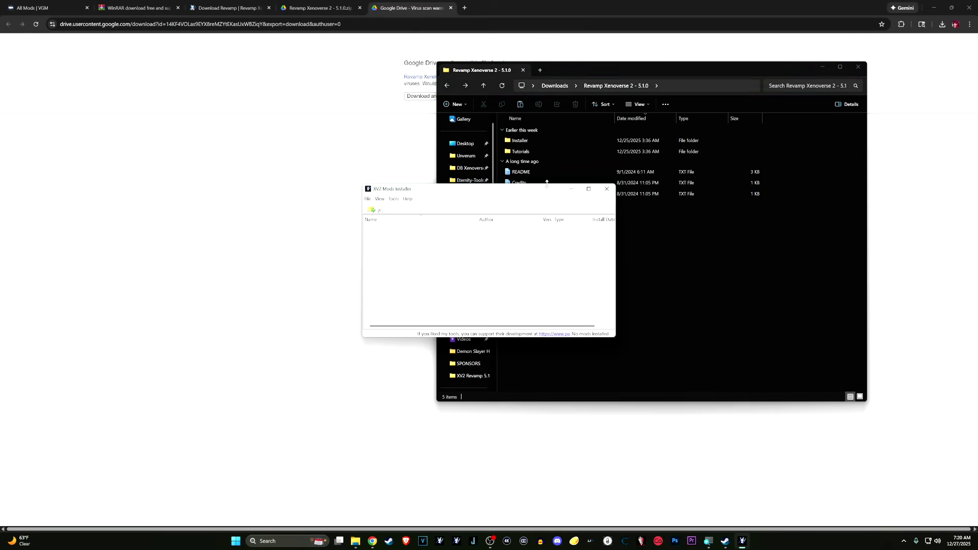
click(607, 188)
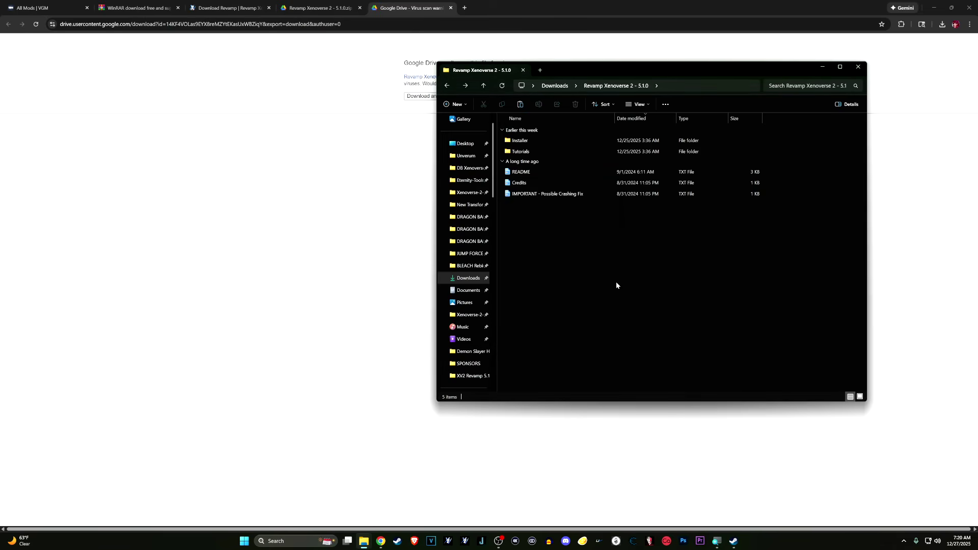
click(465, 541)
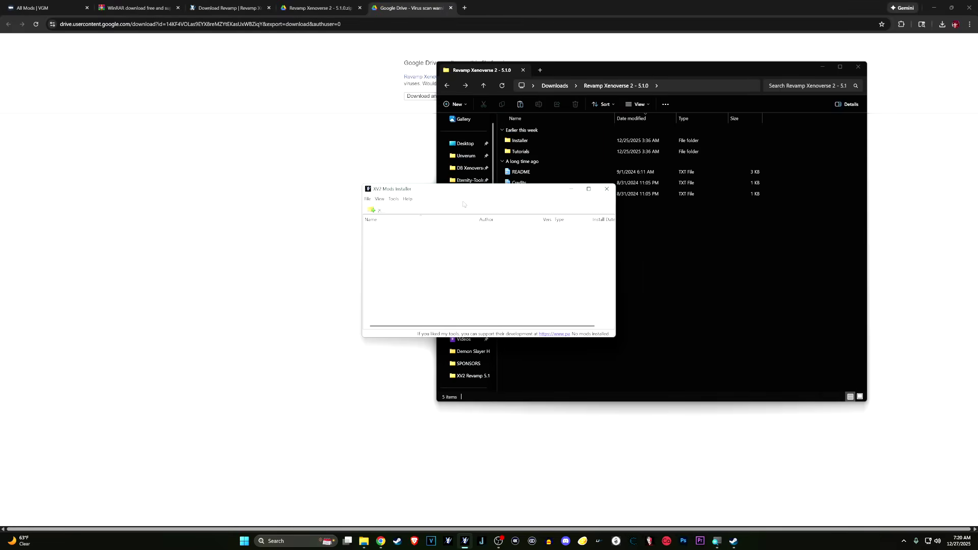
click(607, 191)
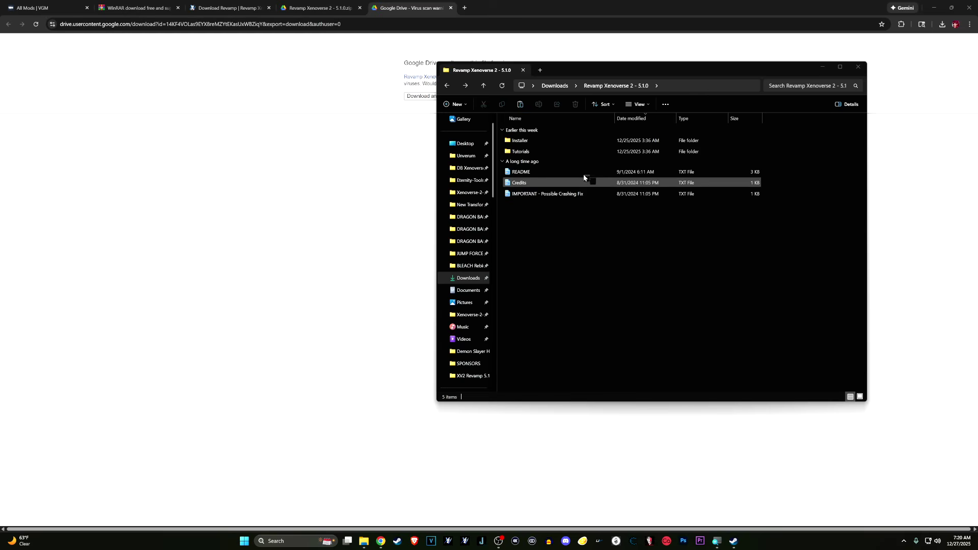
click(525, 175)
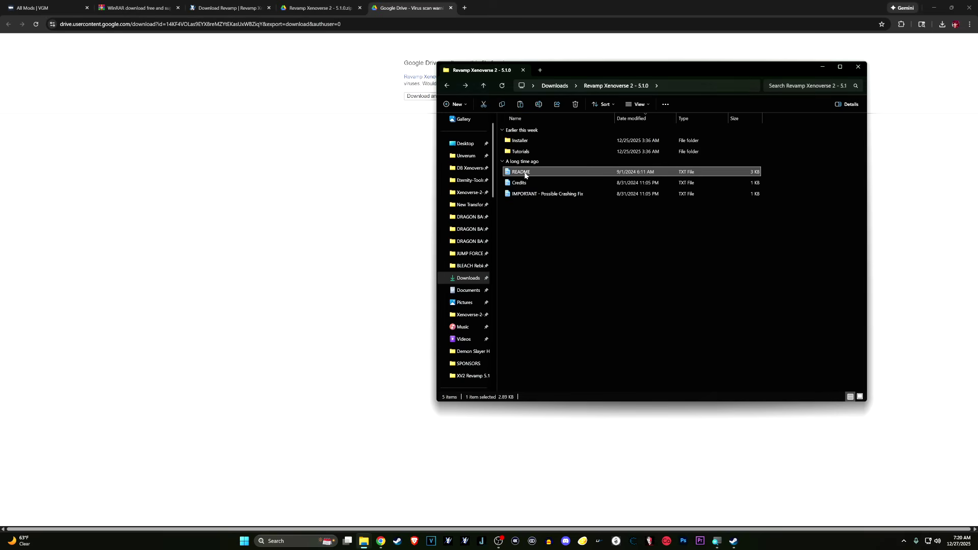
double_click(525, 174)
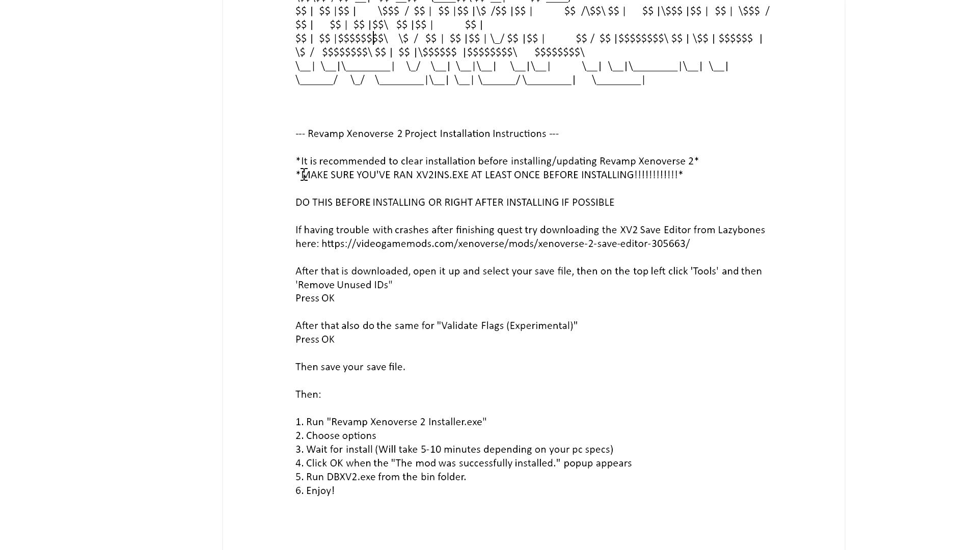
drag(296, 161, 705, 163)
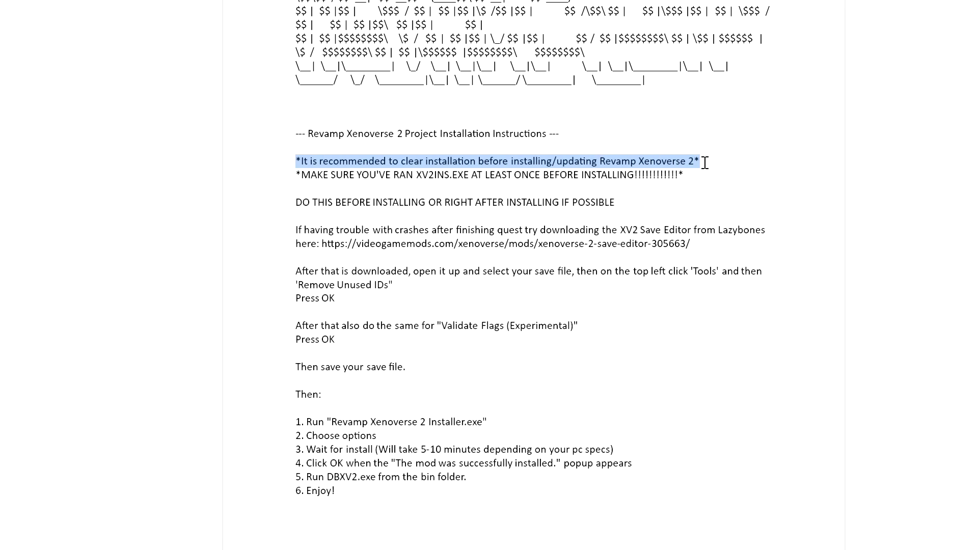
click(287, 179)
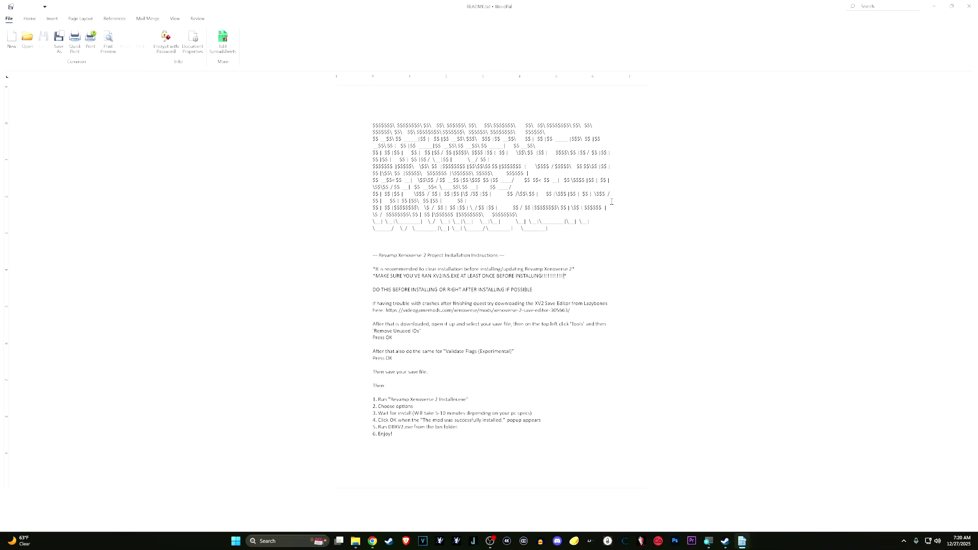
click(969, 6)
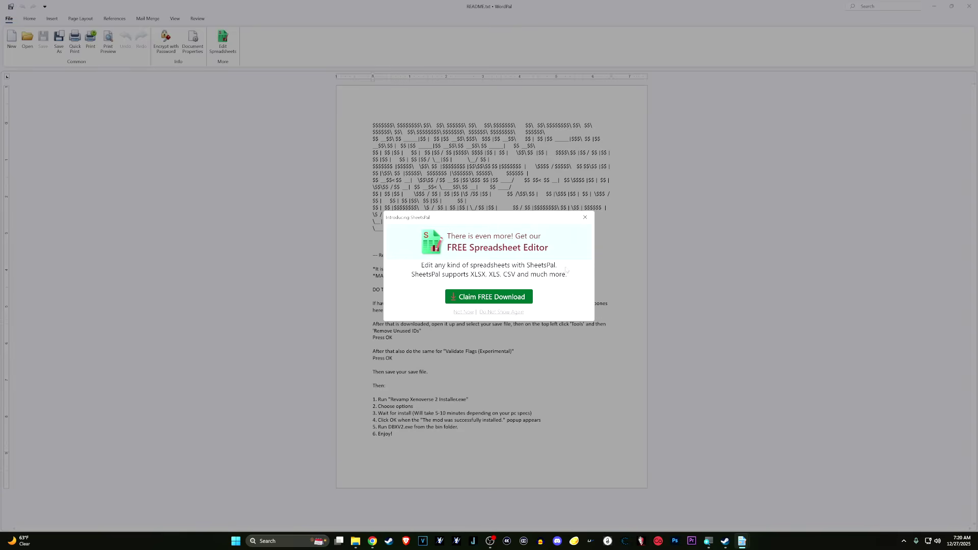
click(588, 222)
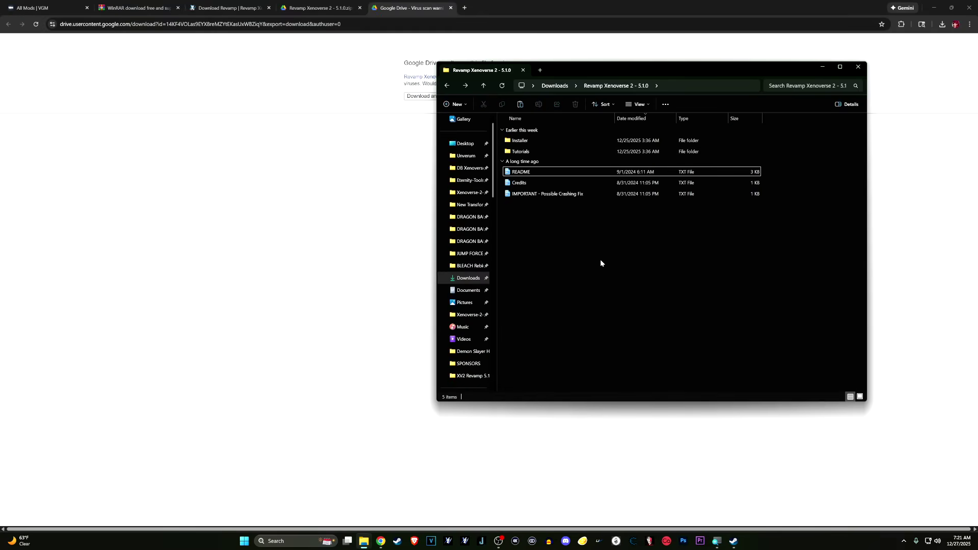
Step: Launch the Revamp Xenoverse 2 Installer from the Installer folder
double_click(534, 143)
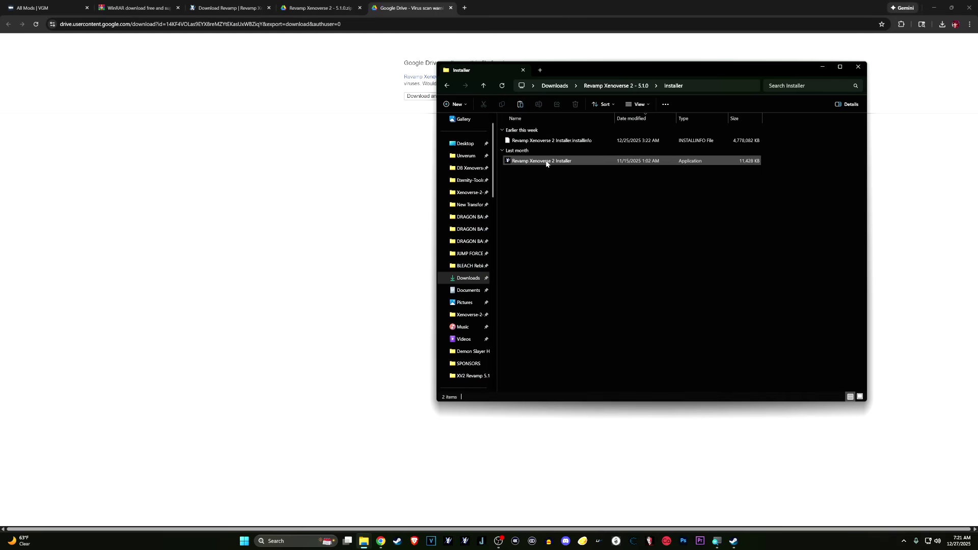
click(545, 161)
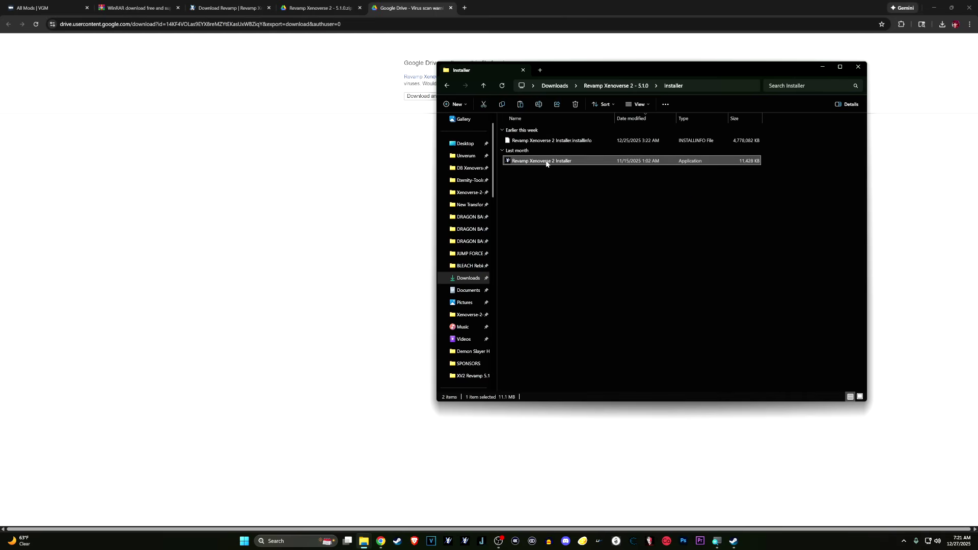
double_click(546, 162)
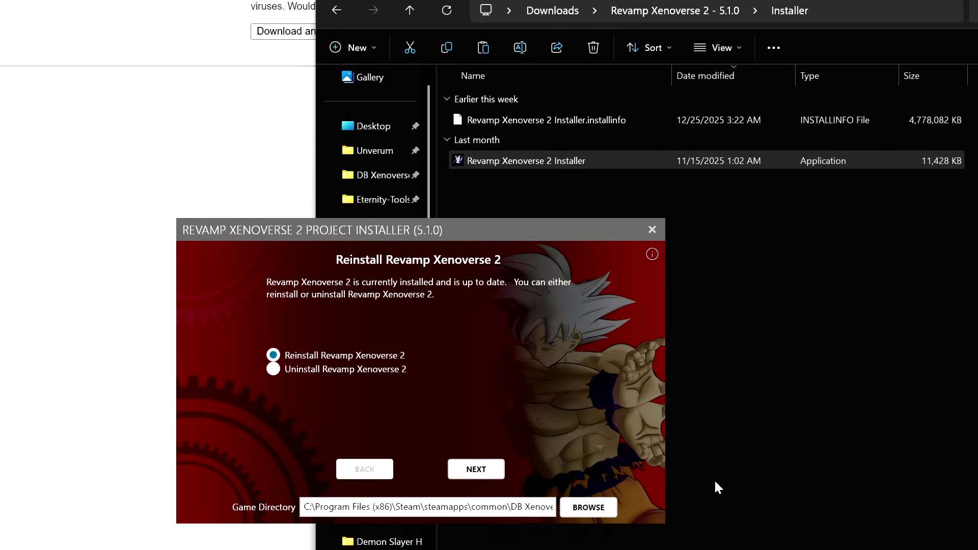
Step: Uninstall Revamp Xenoverse 2 and dismiss the success message
click(313, 369)
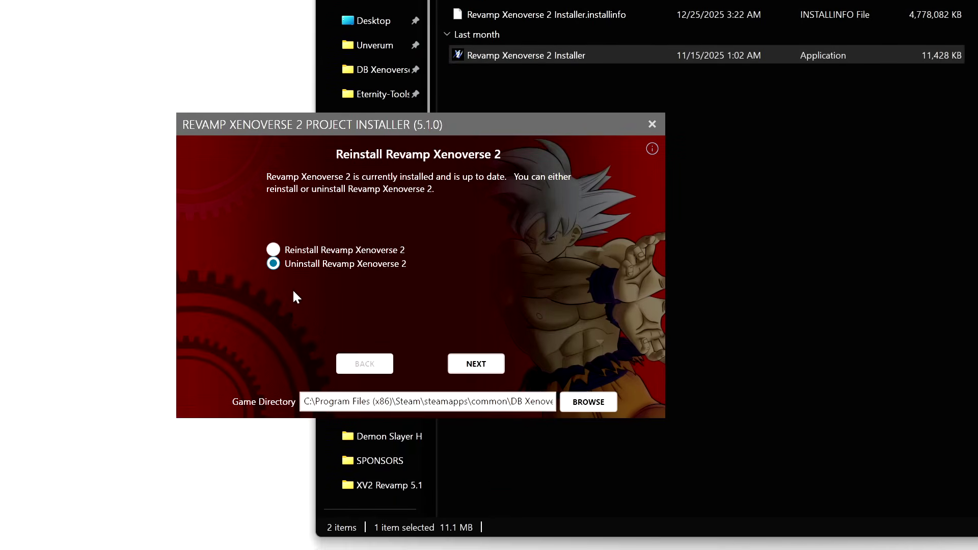
click(476, 364)
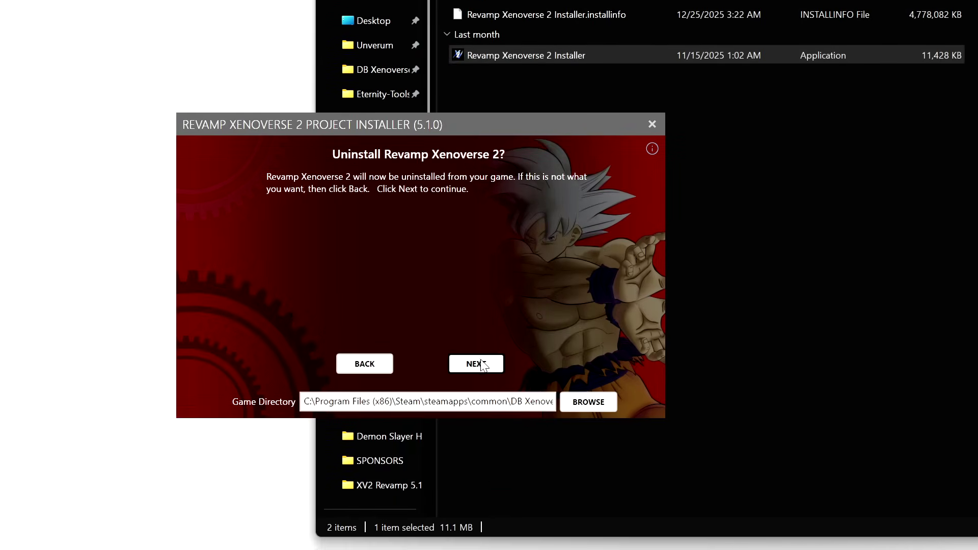
click(491, 363)
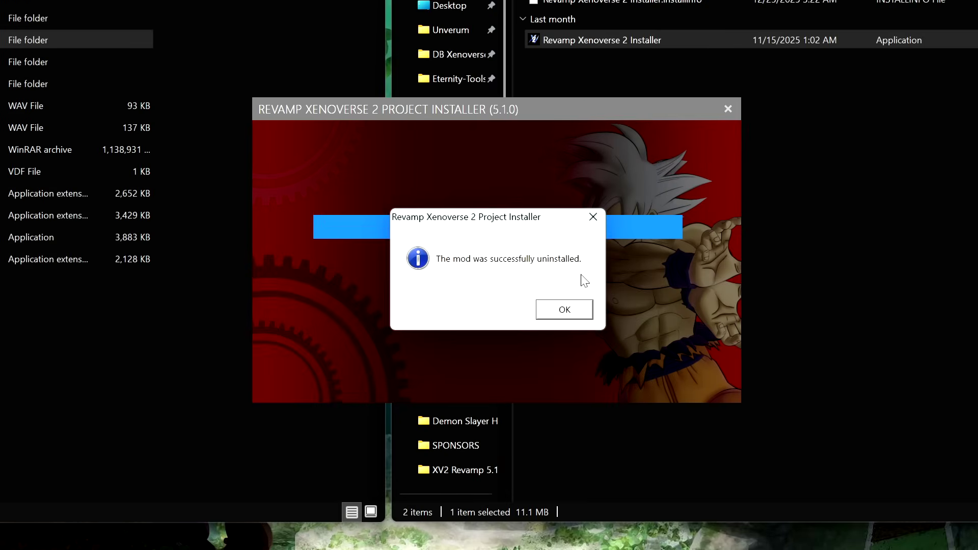
key(Return)
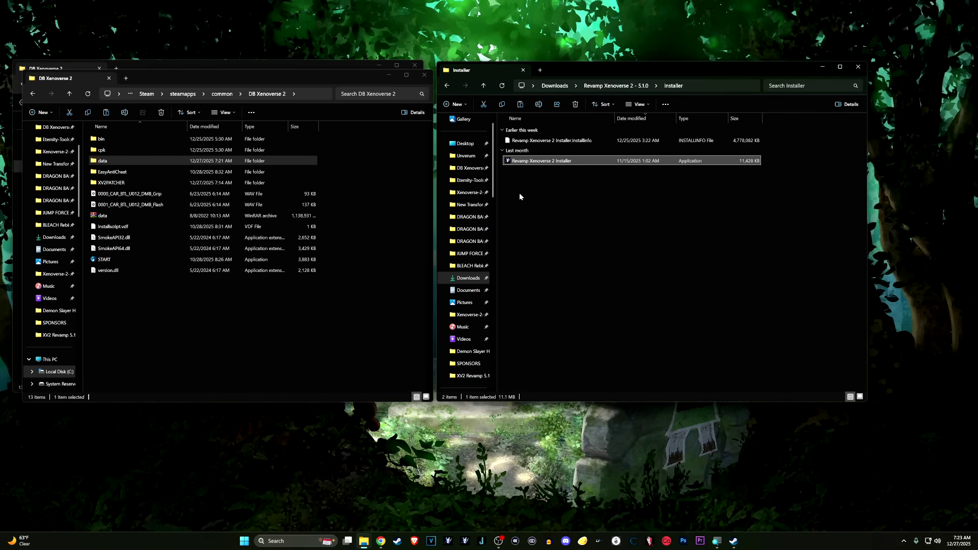
mouse_move(523, 163)
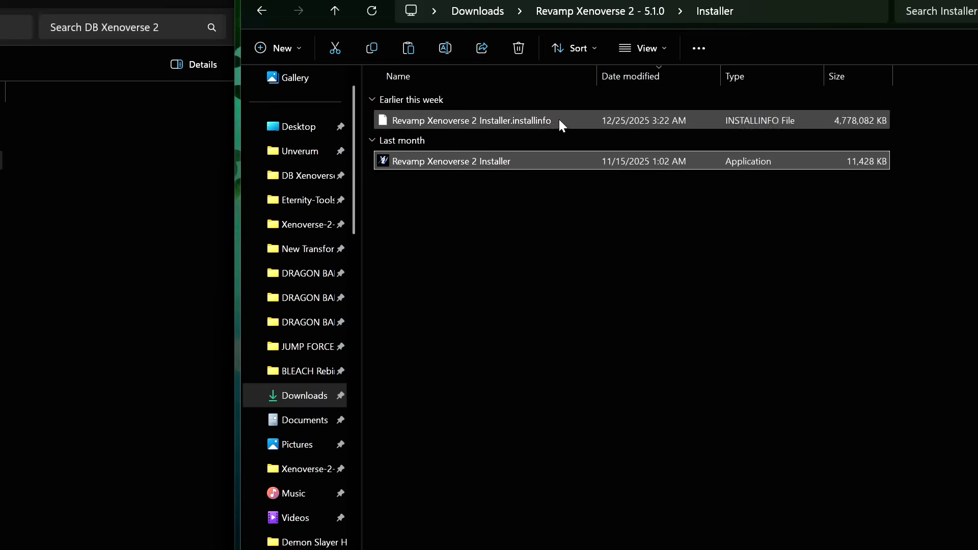
Step: Relaunch the installer and compare its Game Directory with the DB Xenoverse 2 folder
double_click(387, 161)
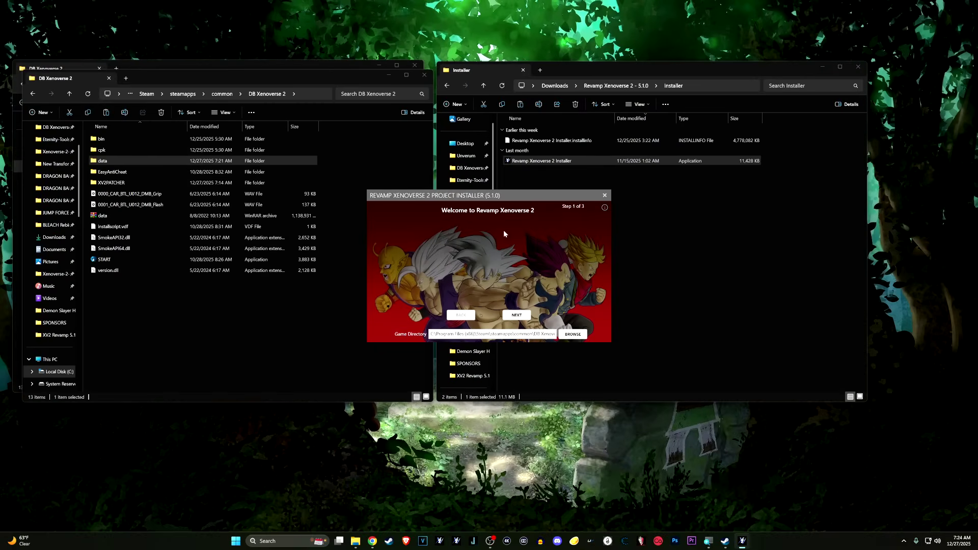
mouse_move(399, 337)
drag(431, 334, 568, 339)
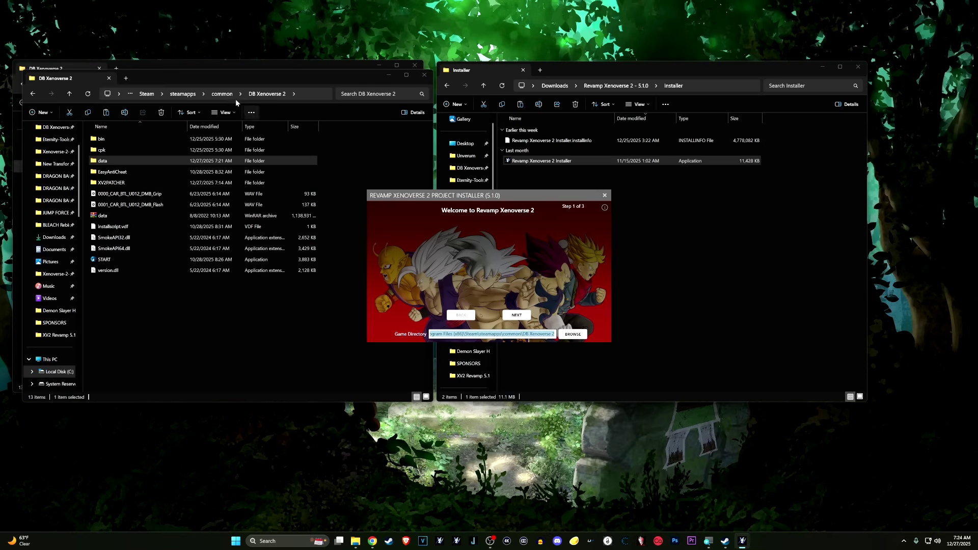
click(197, 74)
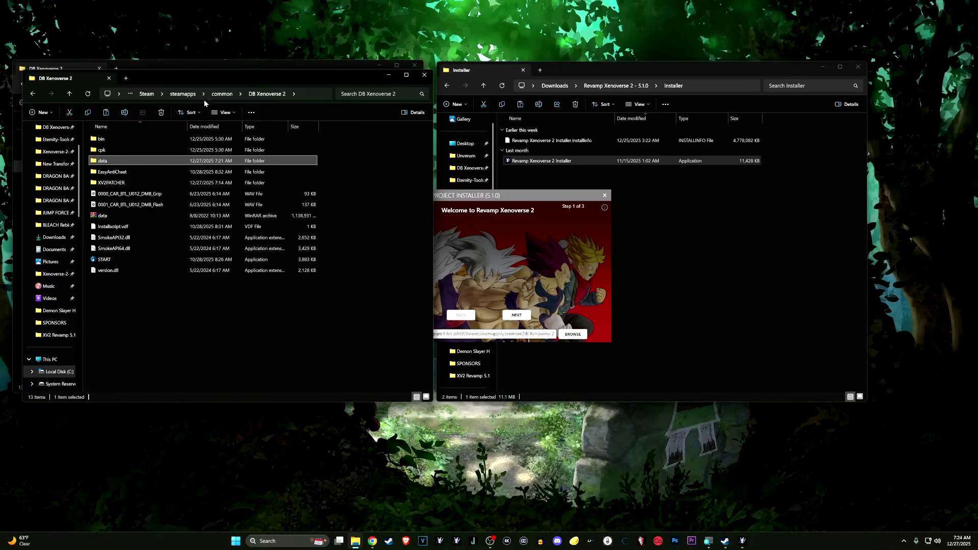
click(578, 325)
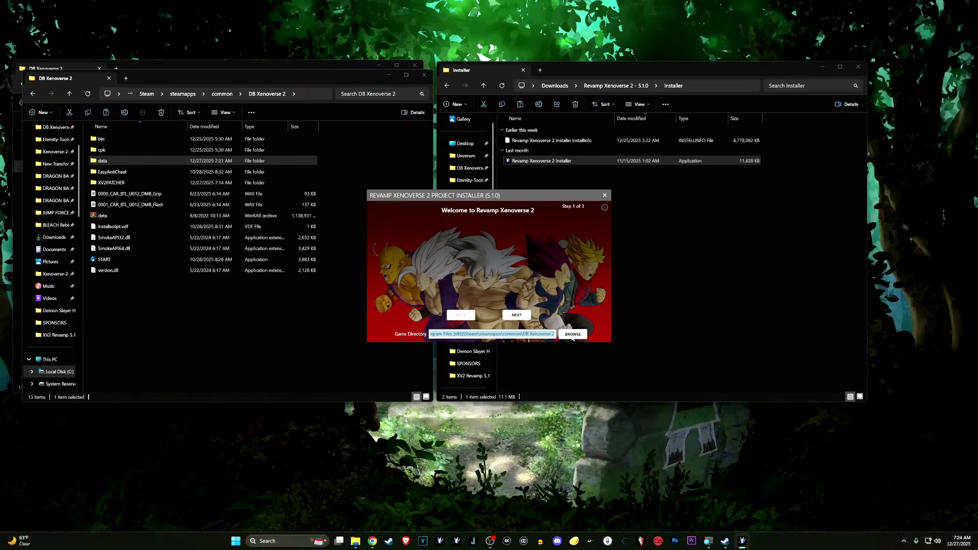
Step: Review the full game directory path and advance to the CaC Overhaul step
drag(489, 336, 430, 338)
click(441, 335)
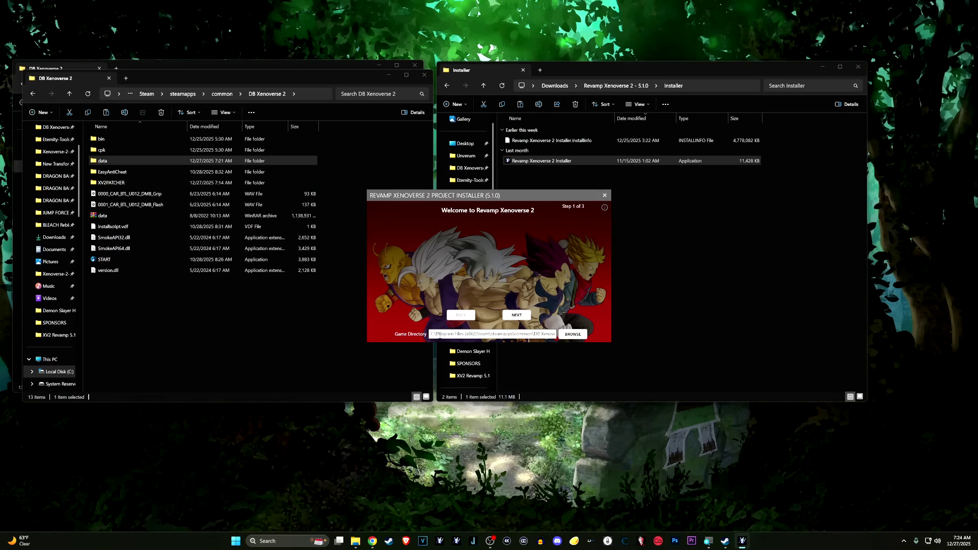
mouse_move(438, 335)
mouse_down()
mouse_move(555, 335)
mouse_move(427, 336)
mouse_up()
click(437, 333)
drag(436, 334, 555, 334)
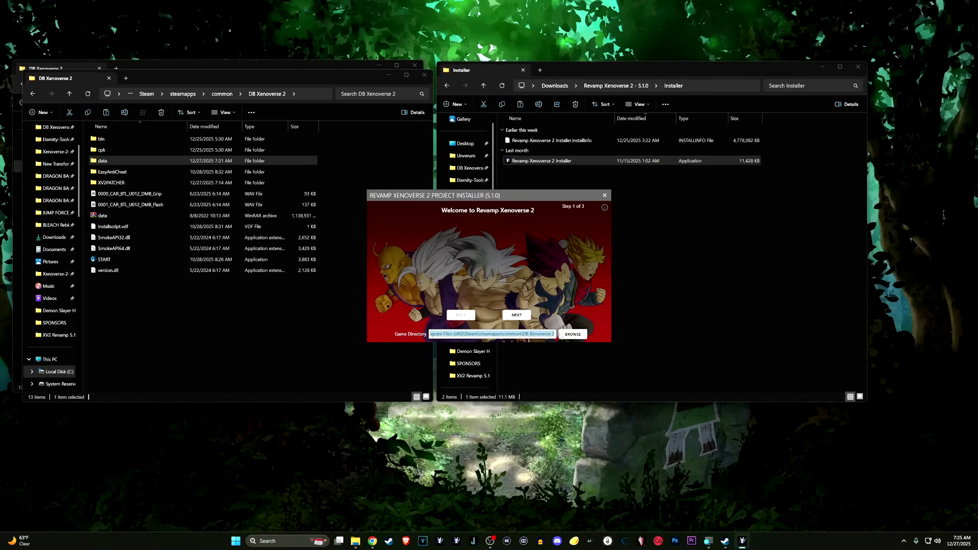
click(437, 334)
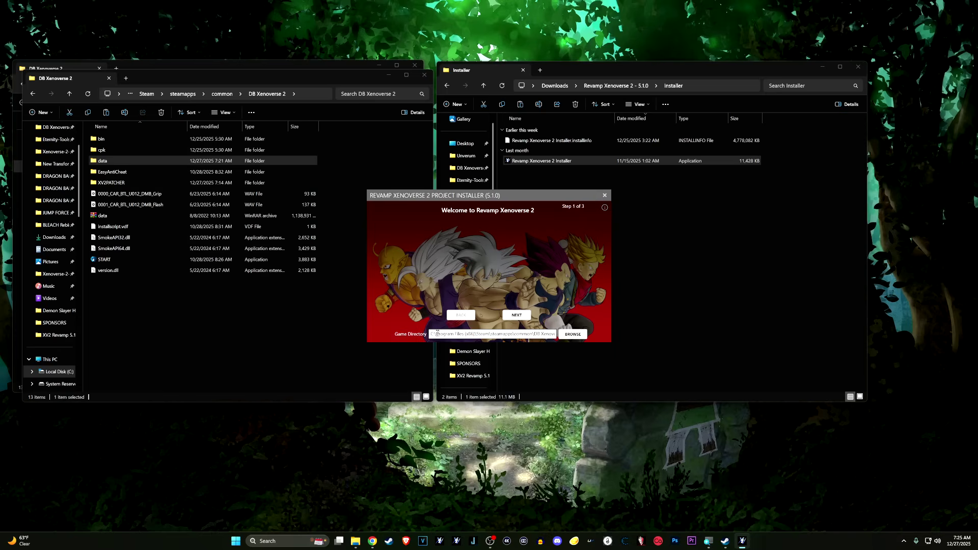
click(516, 316)
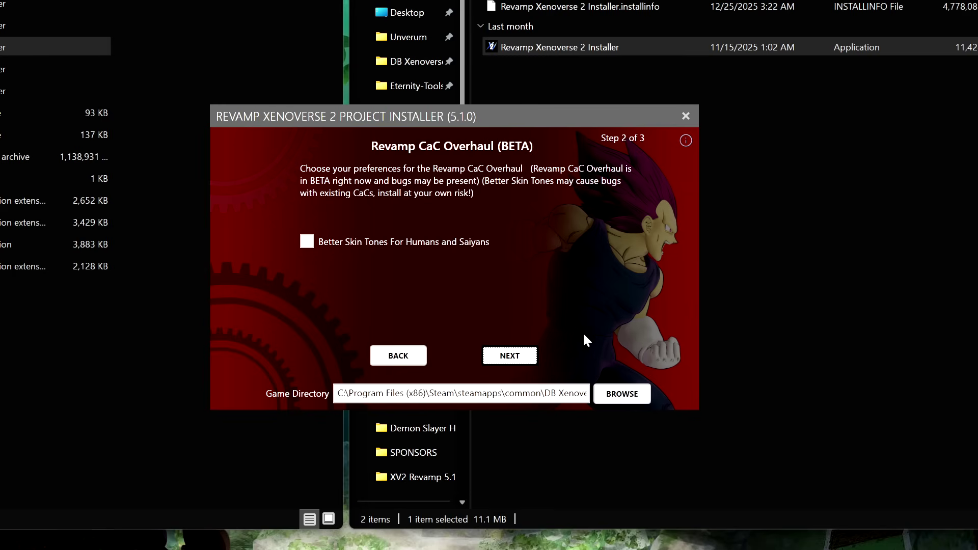
Step: Leave Better Skin Tones off, choose Yes for No Glow Colors, and start installing
click(528, 355)
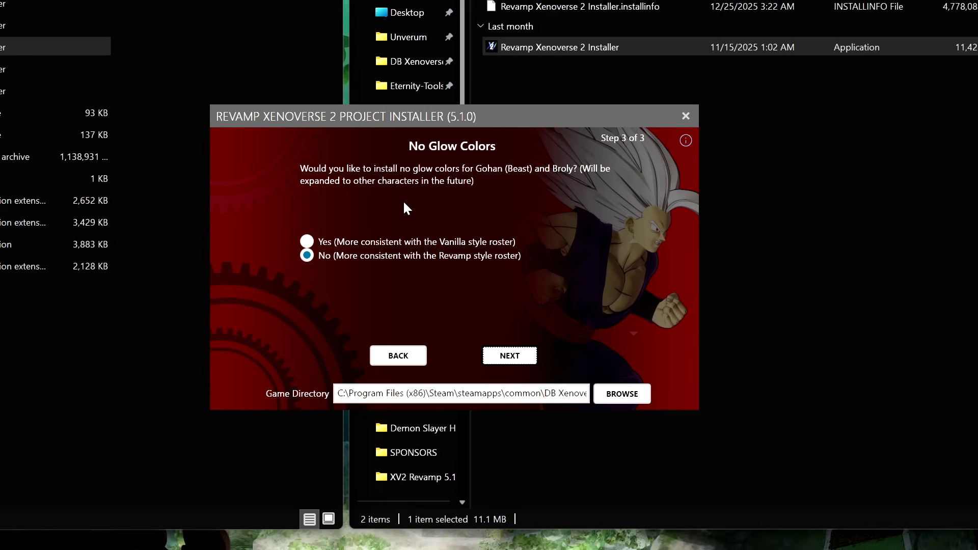
click(341, 244)
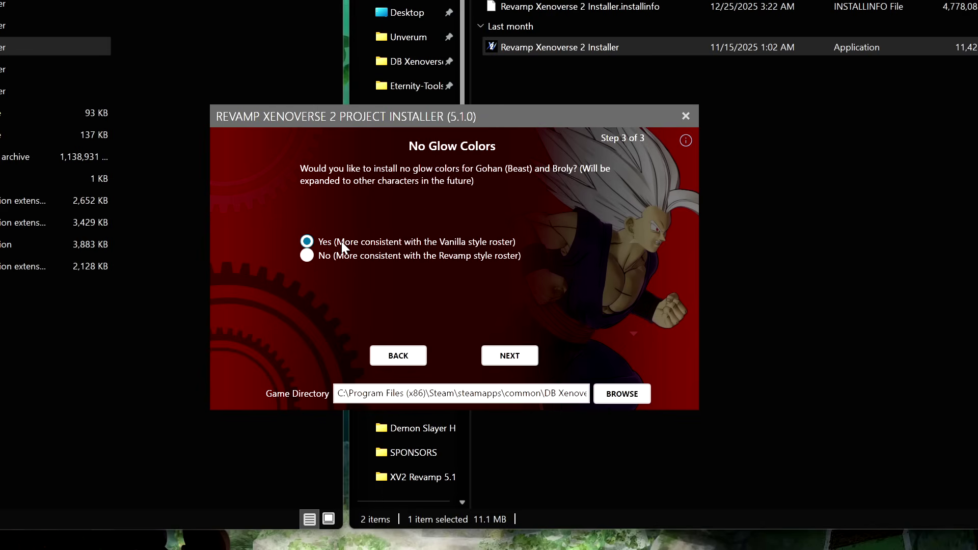
click(380, 257)
click(376, 243)
click(517, 360)
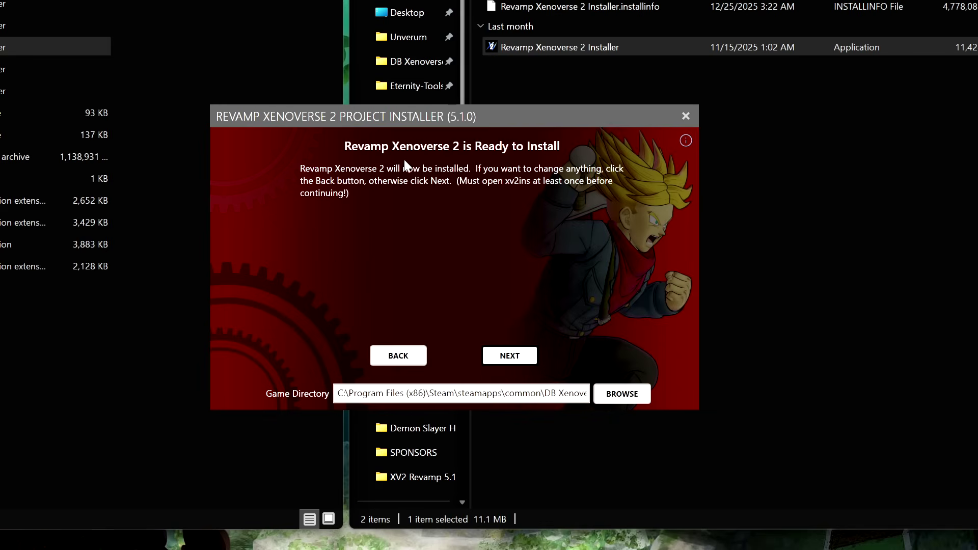
click(524, 356)
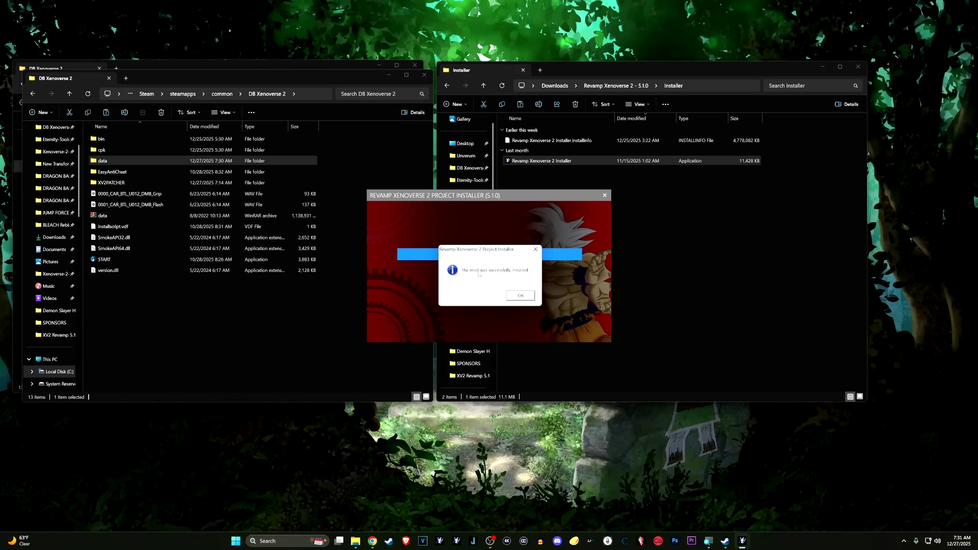
Step: Dismiss the successful-install message, closing the installer
key(Return)
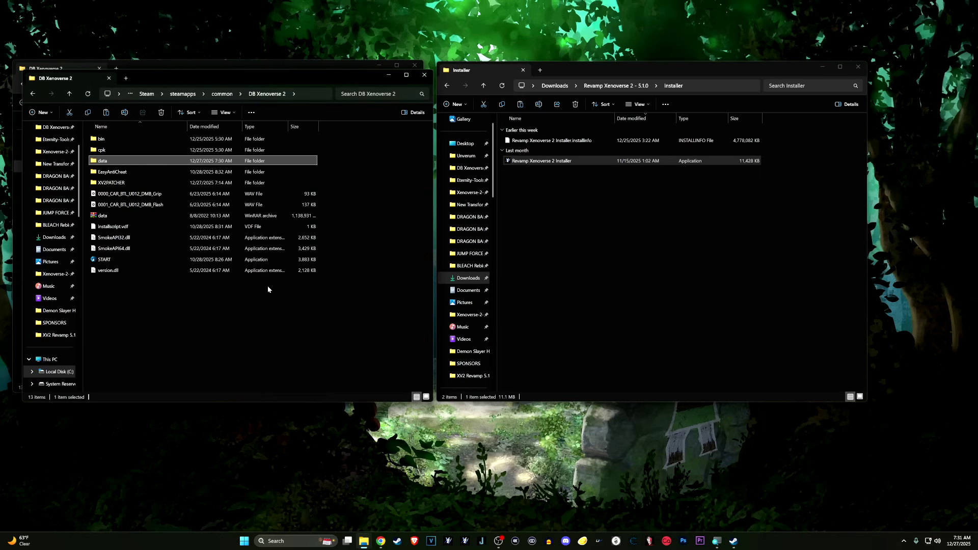
Step: Check the game's data folder, go back to DB Xenoverse 2, then switch to Steam
double_click(109, 161)
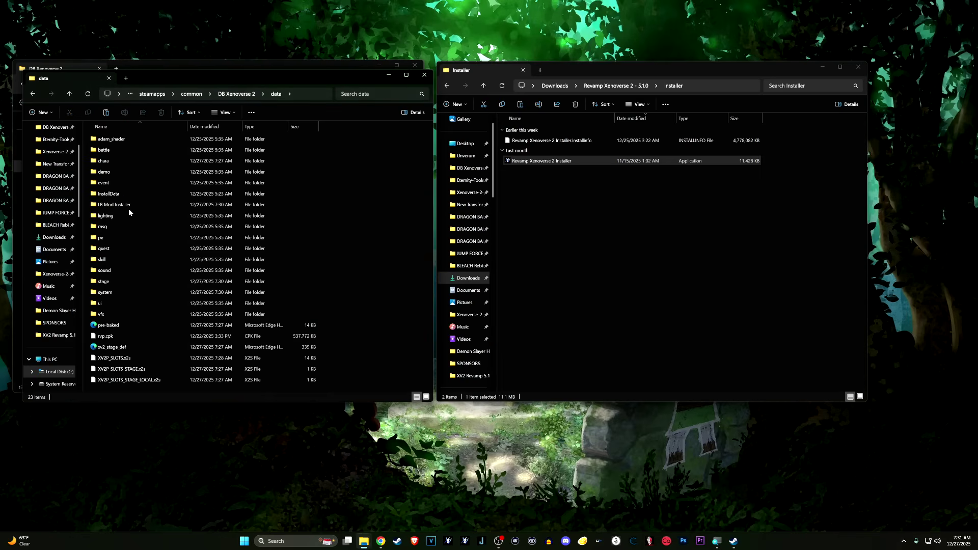
click(33, 93)
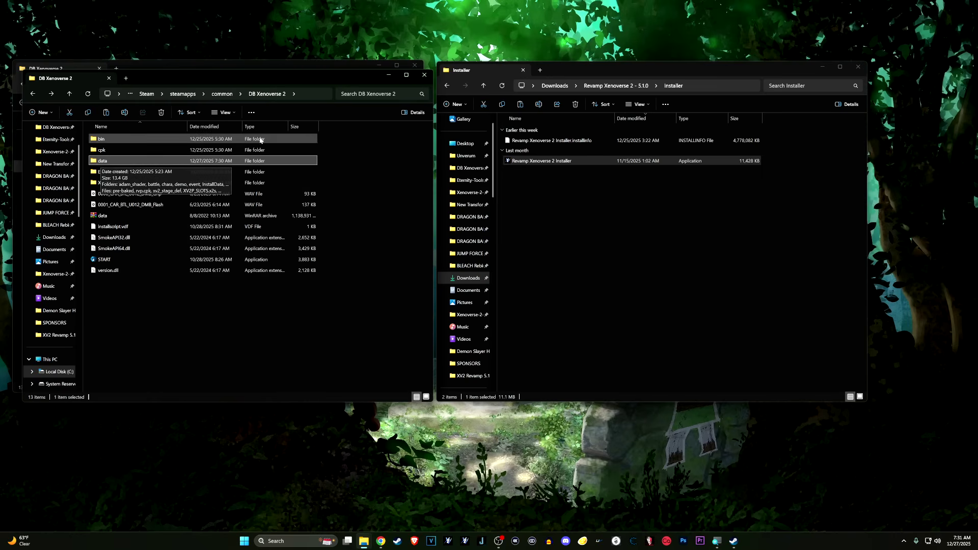
click(398, 541)
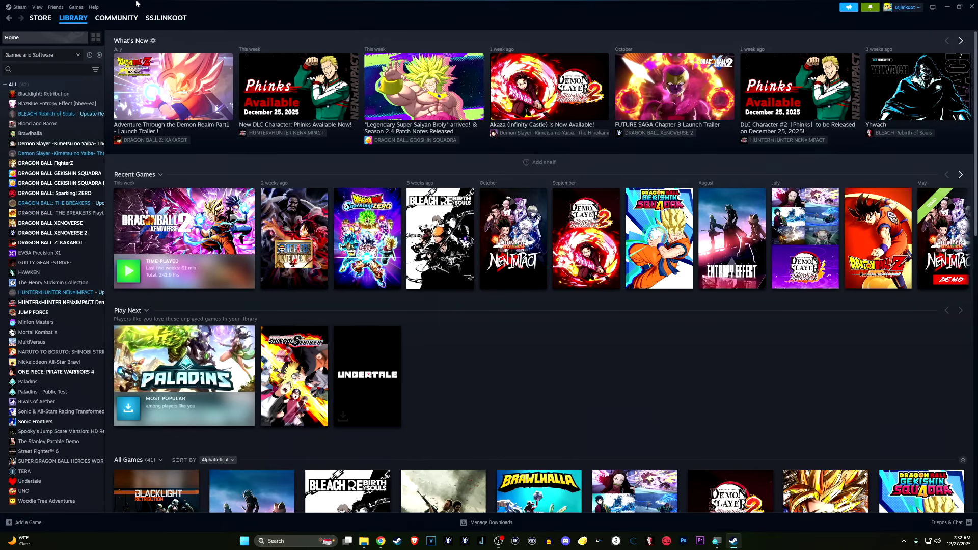
Step: Browse the Steam and View menus in the Steam Library
click(12, 8)
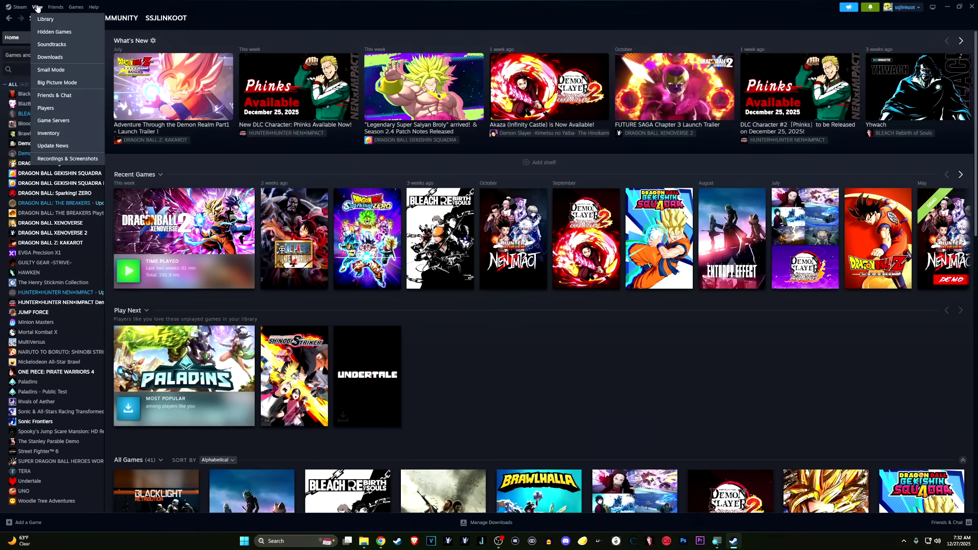
click(37, 7)
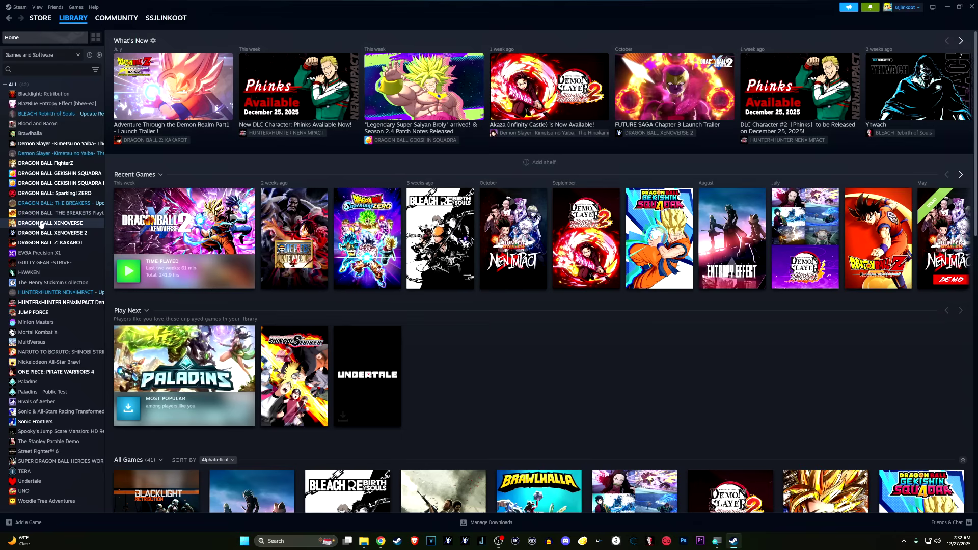
right_click(42, 236)
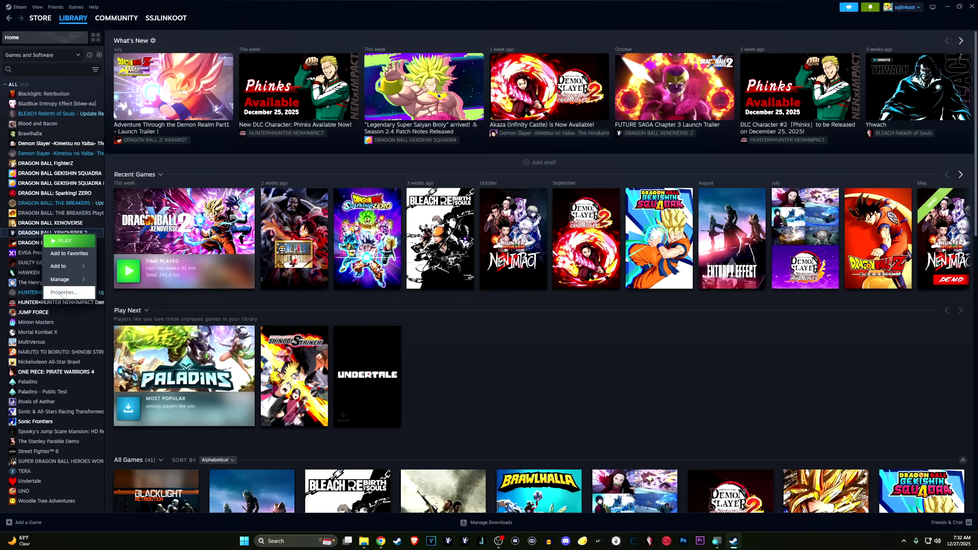
click(77, 285)
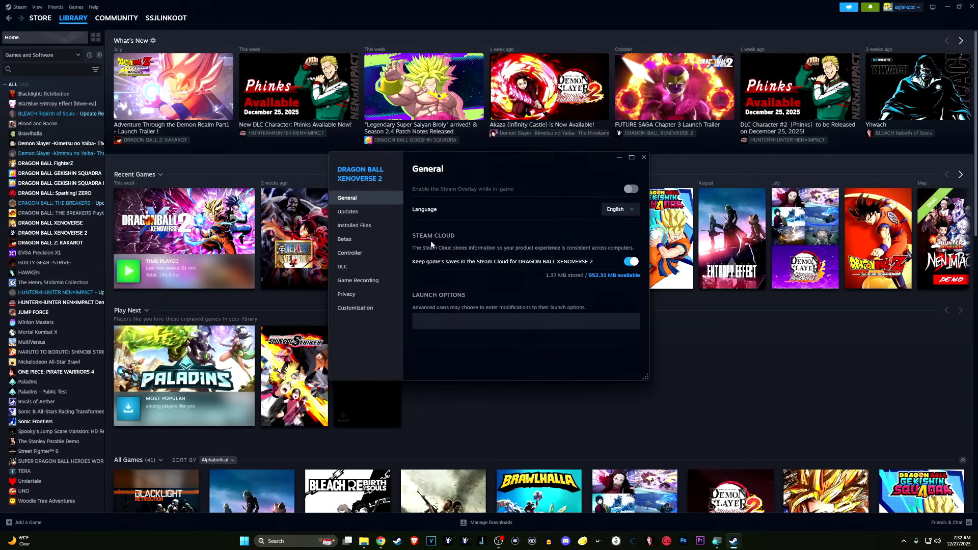
click(370, 227)
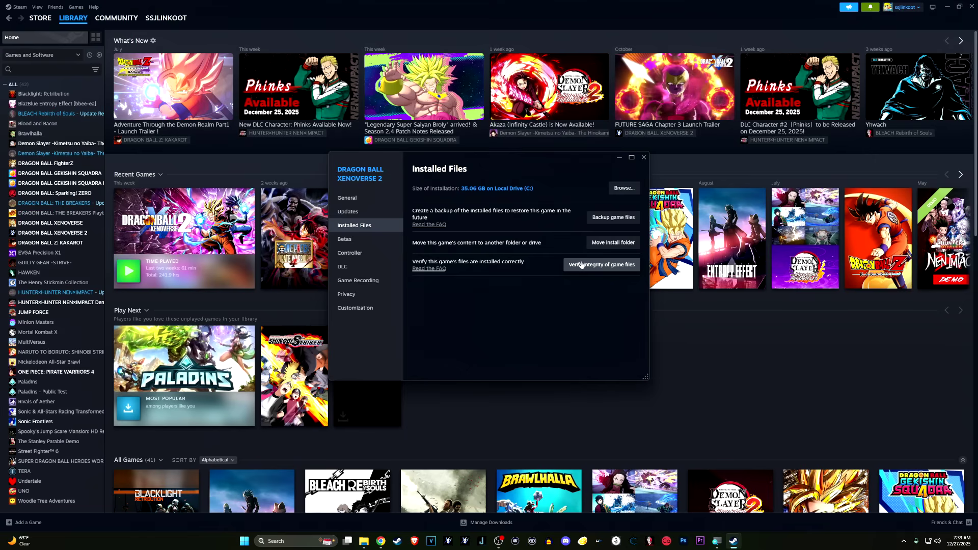
click(644, 157)
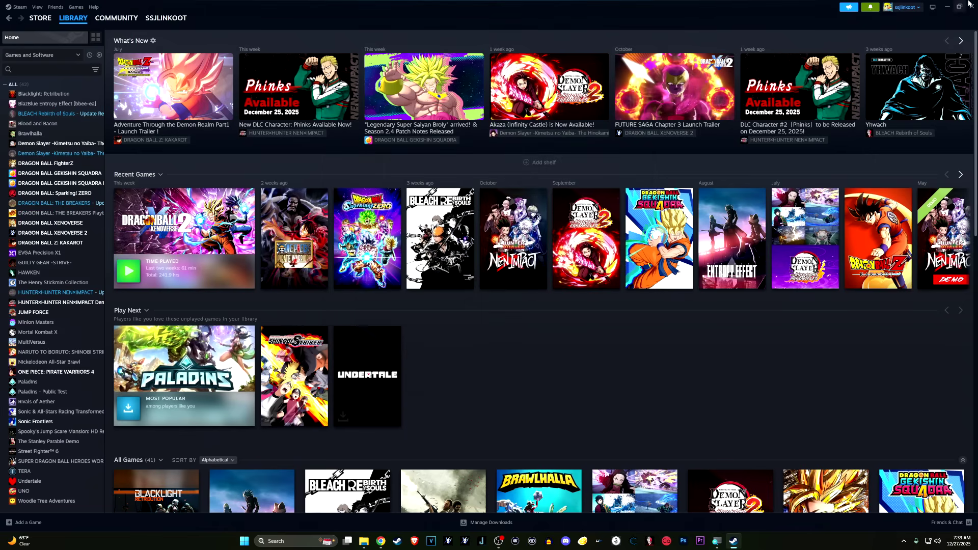
Step: Open the DB Xenoverse 2 bin folder and launch DBXV2.exe to reach the Revamp 1.25.02 title screen
click(947, 6)
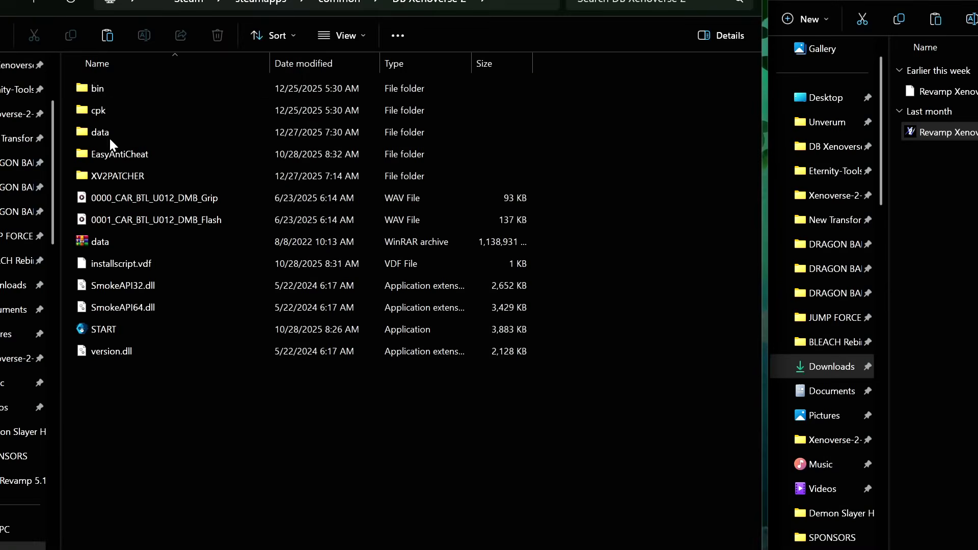
double_click(94, 88)
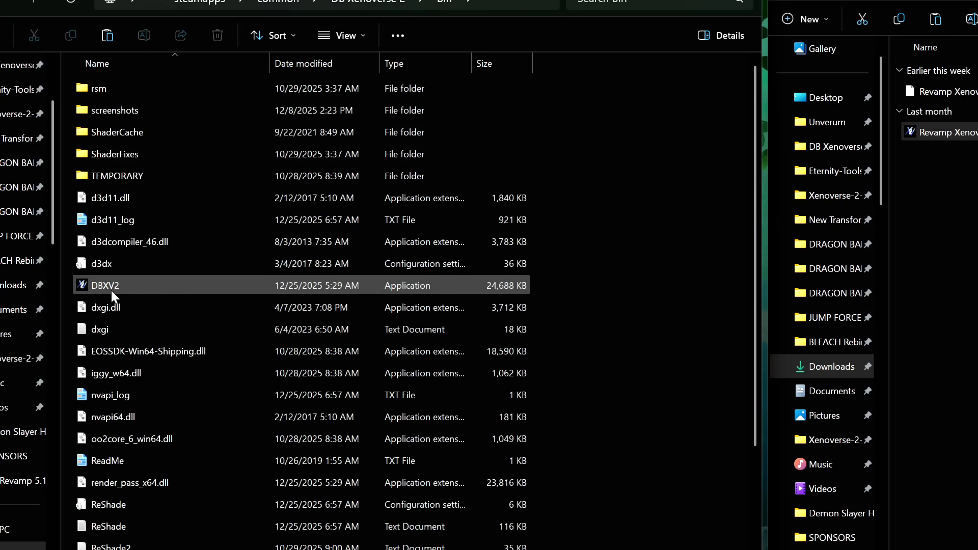
mouse_move(123, 291)
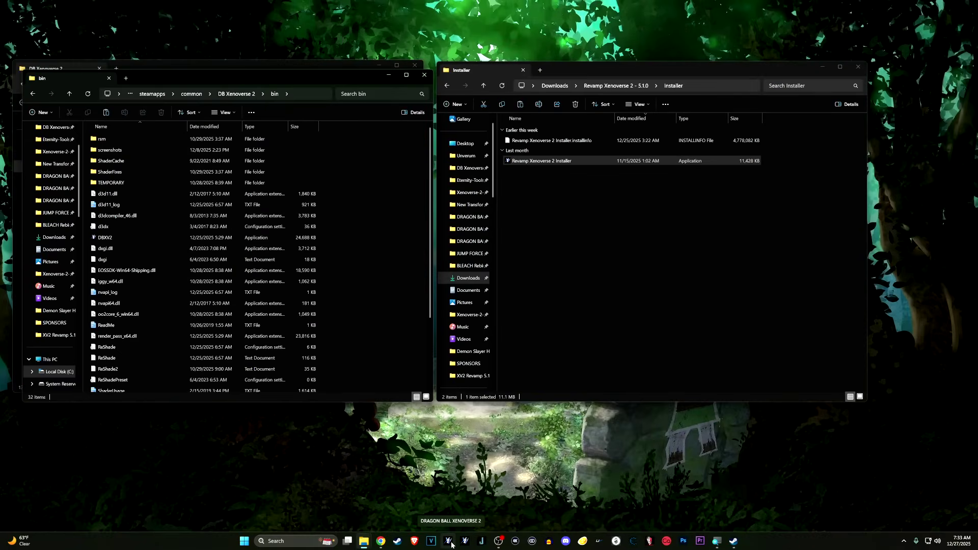
click(448, 542)
double_click(108, 238)
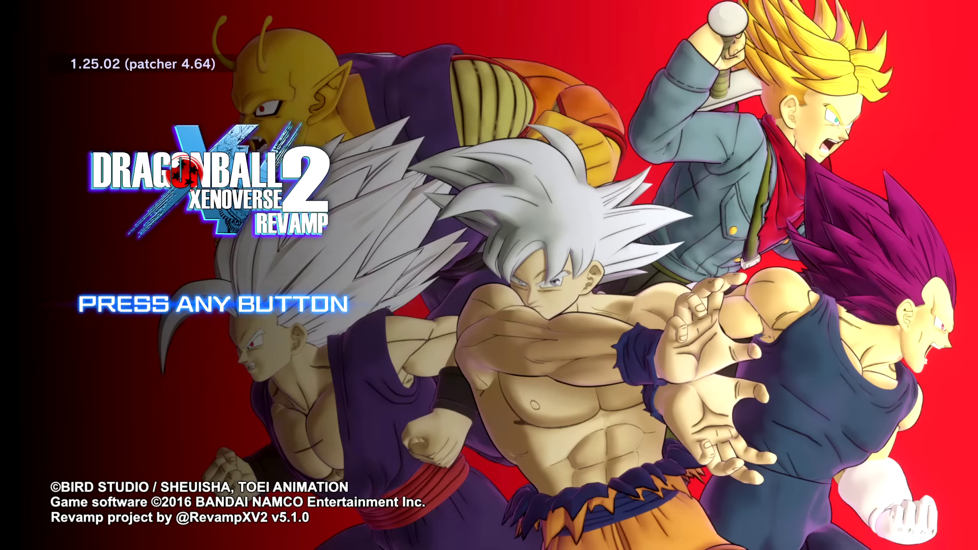
Step: Pass the PRESS ANY BUTTON title screen and confirm the connection and reduce-items notices
key(Return)
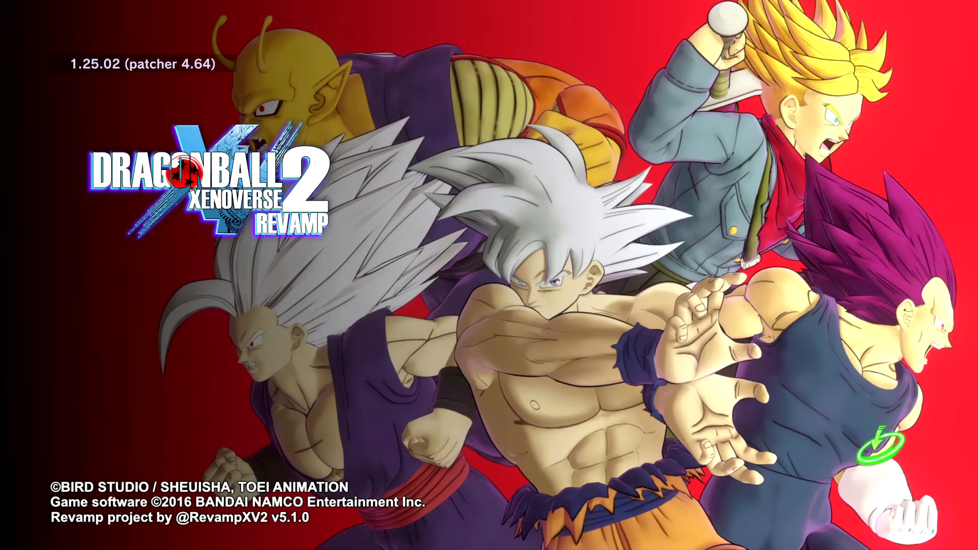
key(Return)
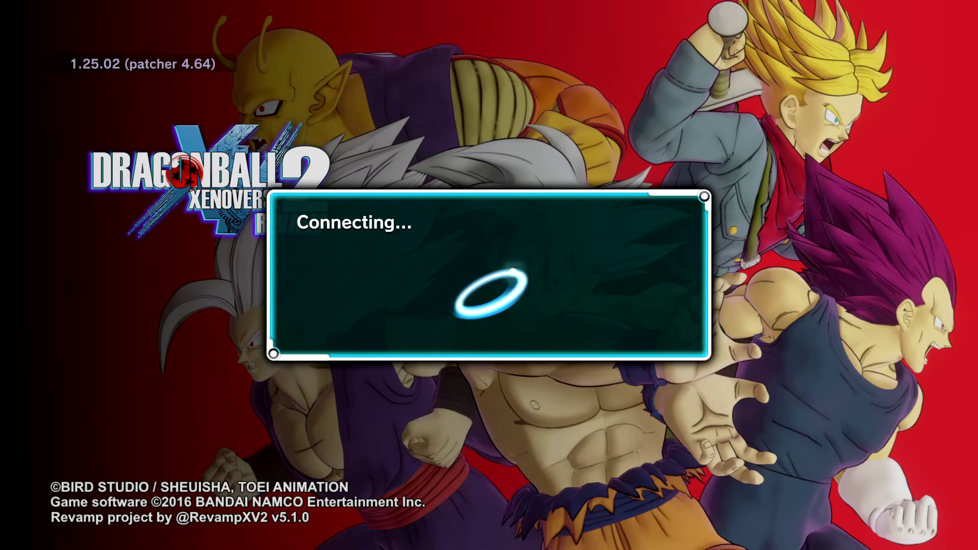
key(Return)
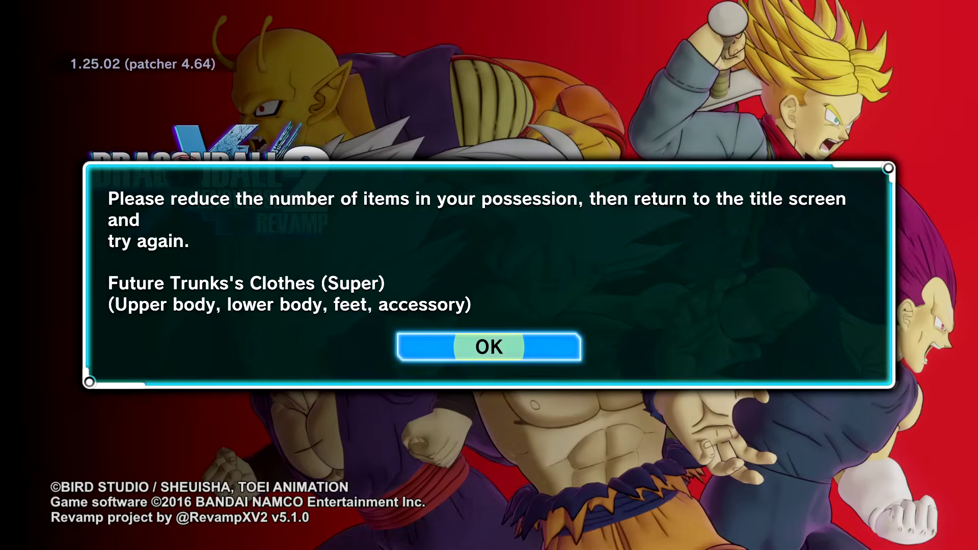
key(Return)
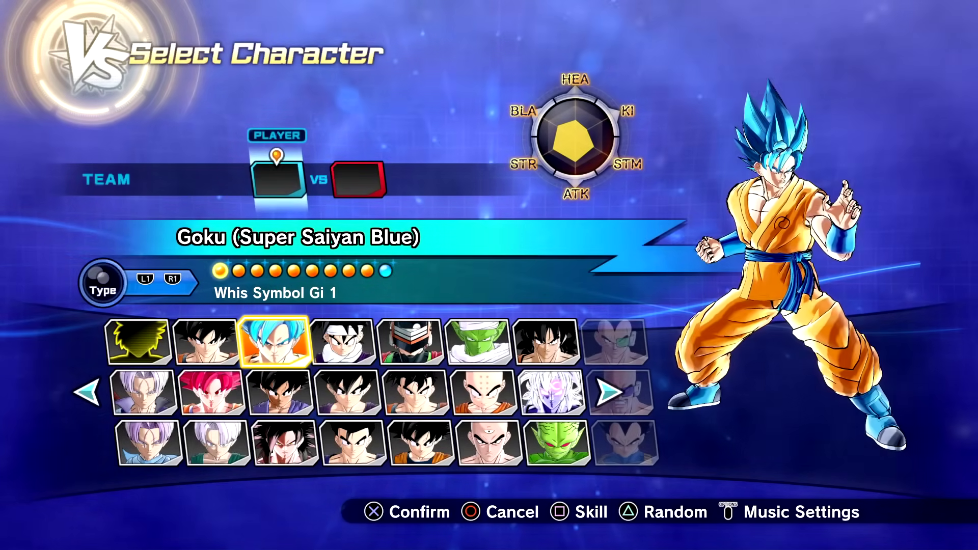
Step: Preview Goku (Super Saiyan God), then step through roster pages toward Semi-Perfect Cell
click(212, 392)
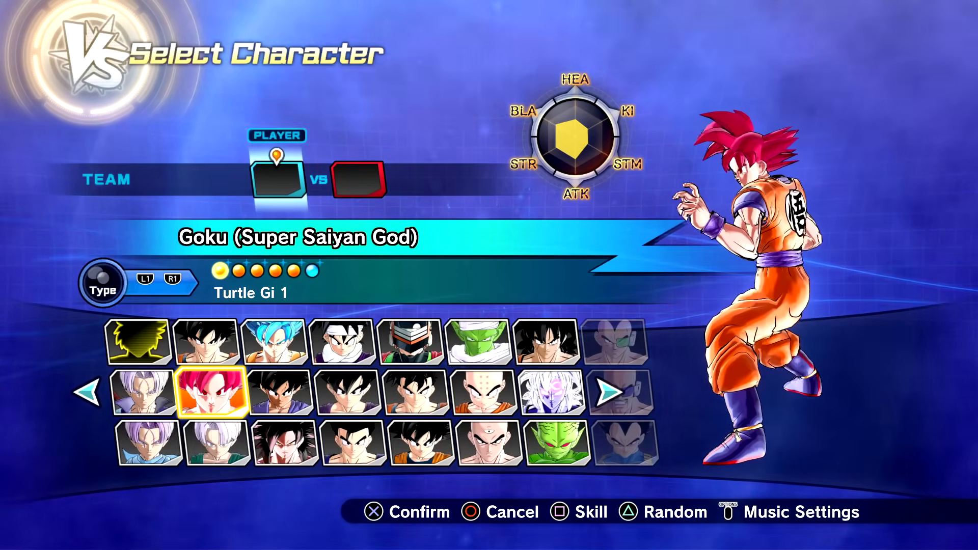
click(143, 392)
click(479, 341)
click(410, 341)
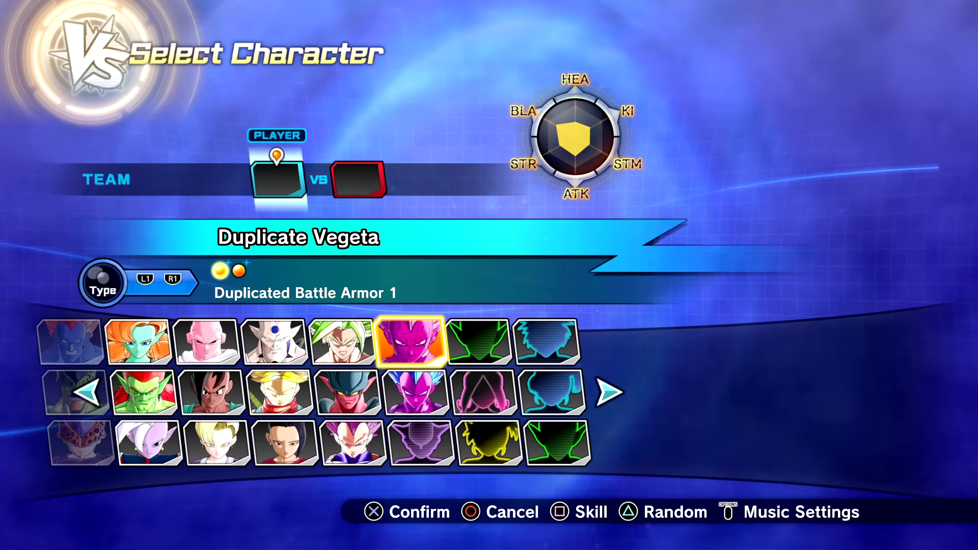
click(346, 393)
click(143, 392)
click(142, 393)
Step: Page forward past Super Pikkon, Orange Piccolo and Supreme Kai of Time to Tapion
key(Left)
key(Left)
key(Left)
key(Left)
key(Left)
key(Left)
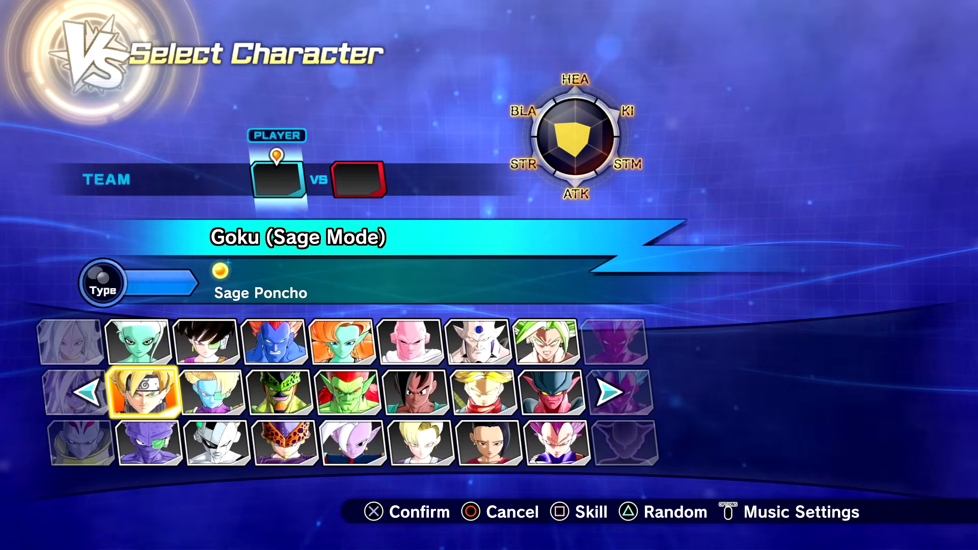
key(Left)
key(Left)
key(Left)
key(Left)
key(Left)
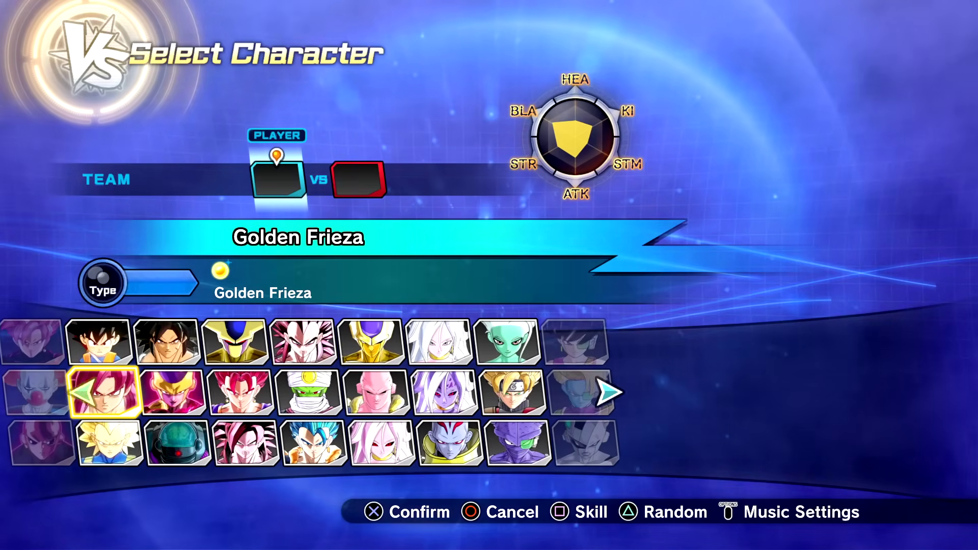
key(Left)
key(Left)
key(Left)
key(Left)
key(Left)
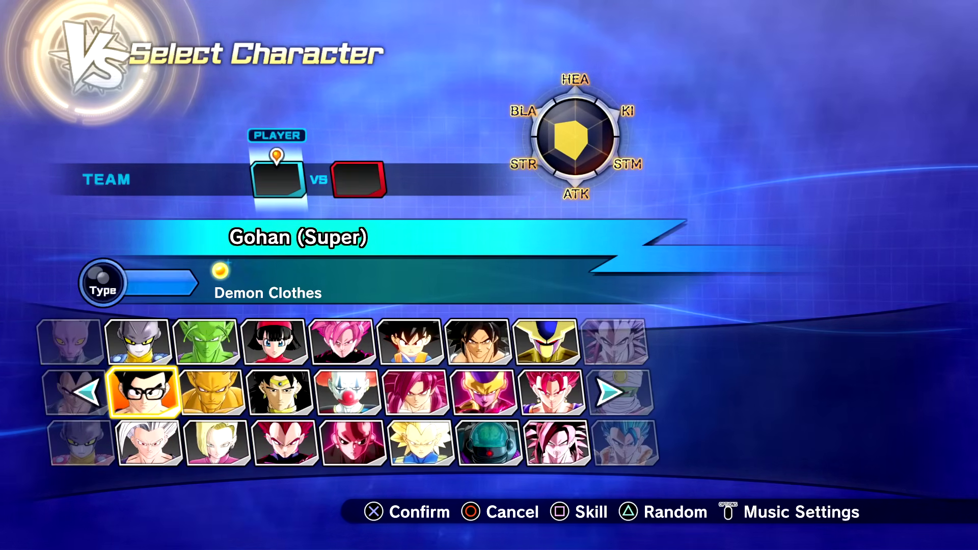
key(Left)
key(Left)
key(Left)
key(Left)
key(Left)
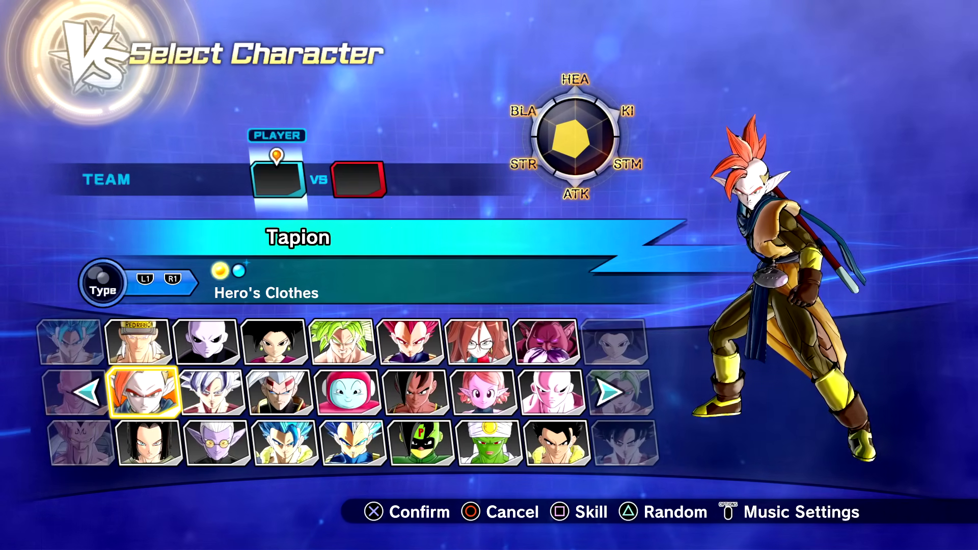
Step: Move through the roster past Kefla and Caulifla to Gohan (Beast)
key(Right)
key(Right)
key(Right)
key(Up)
key(Left)
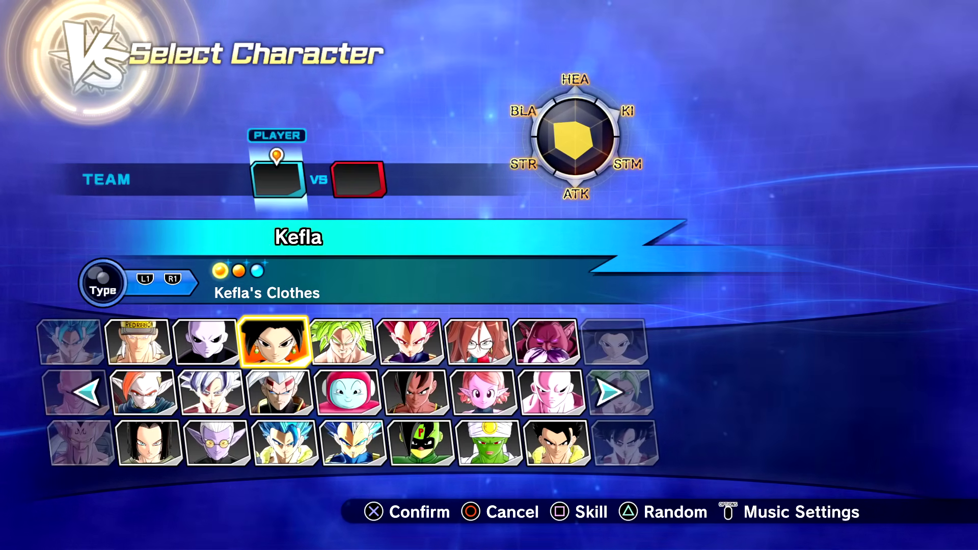
key(Right)
key(Right)
key(Right)
key(Right)
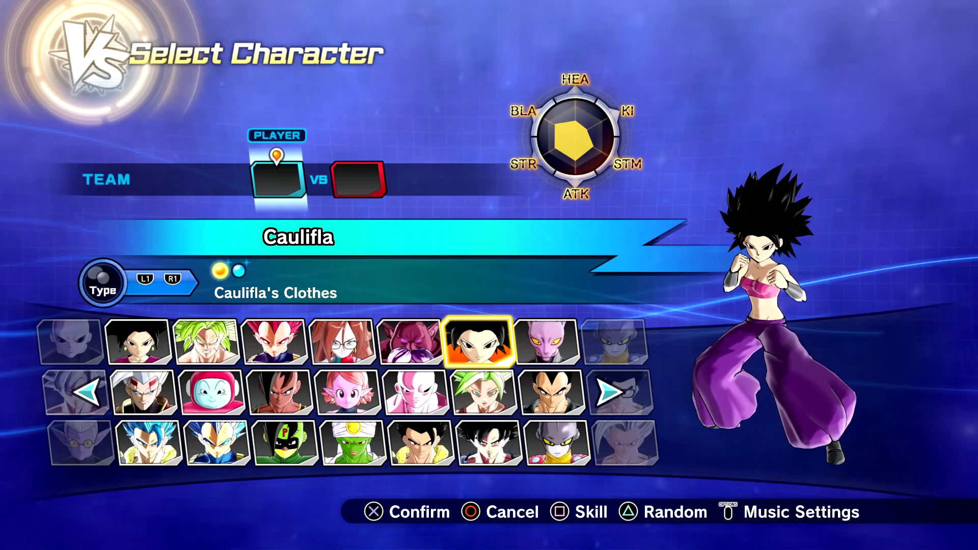
key(Right)
key(Right)
key(Right)
key(Right)
key(Down)
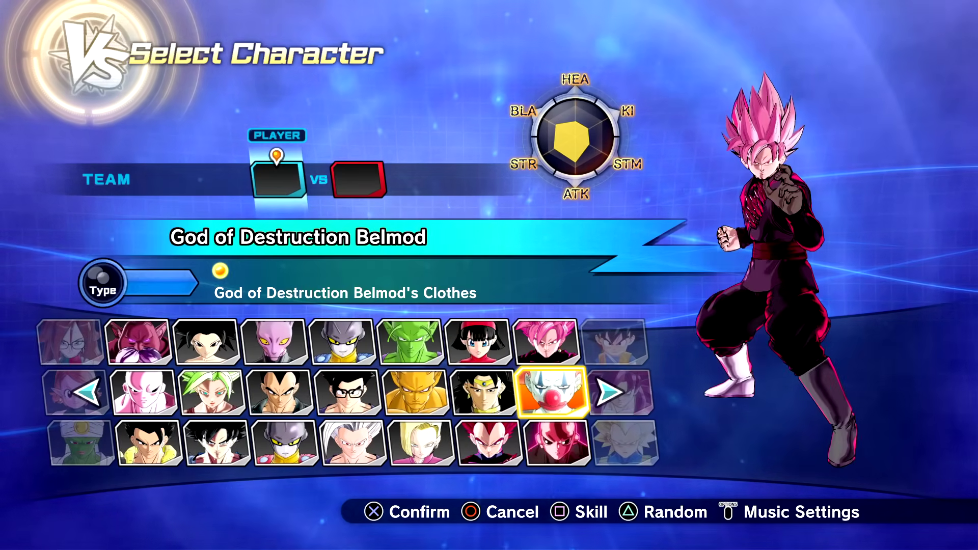
key(Down)
key(Left)
key(Left)
key(Left)
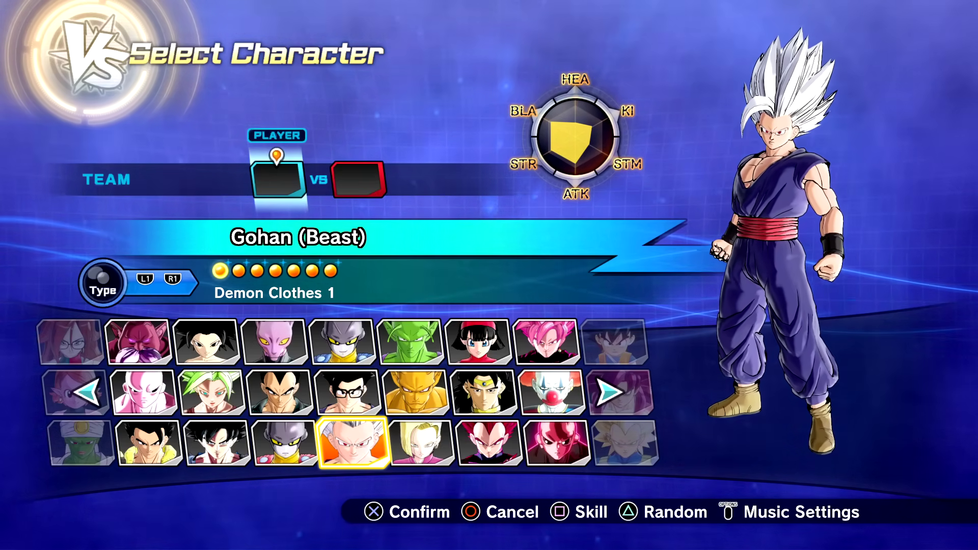
Step: Browse Goku (Super Saiyan 4 Limit Breaker), Piccolo (Daima), Semi-Perfect Cell, Bojack, Super Janemba and Uub (GT)
key(Right)
key(Right)
key(Right)
key(Right)
key(Right)
key(Right)
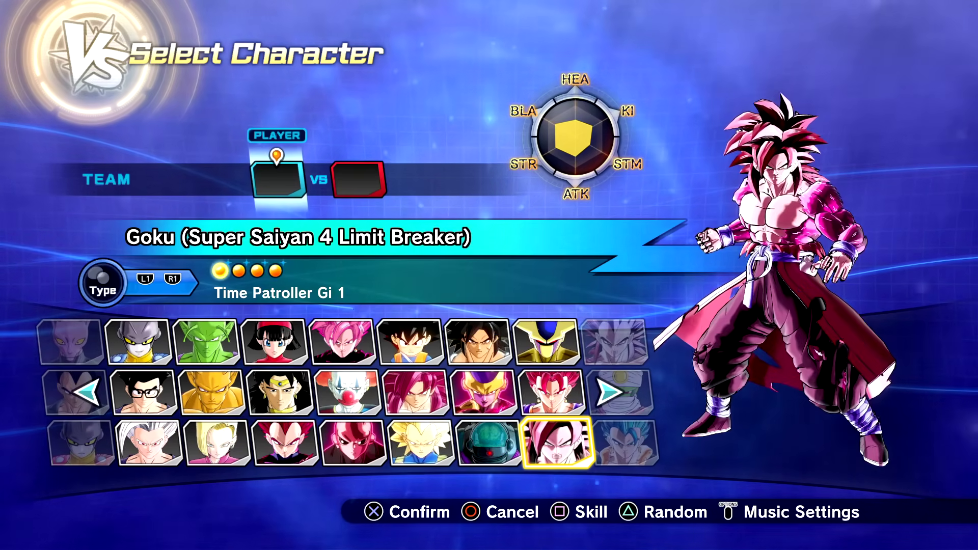
key(Up)
key(Left)
key(Left)
key(Right)
key(Right)
key(Right)
key(Right)
key(Right)
key(Right)
key(Right)
key(Right)
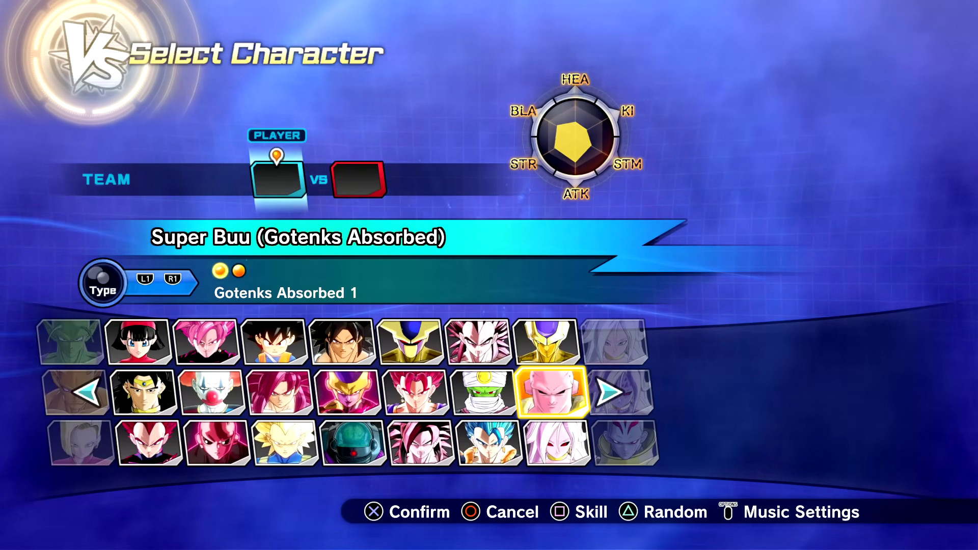
key(Right)
key(Right)
key(Right)
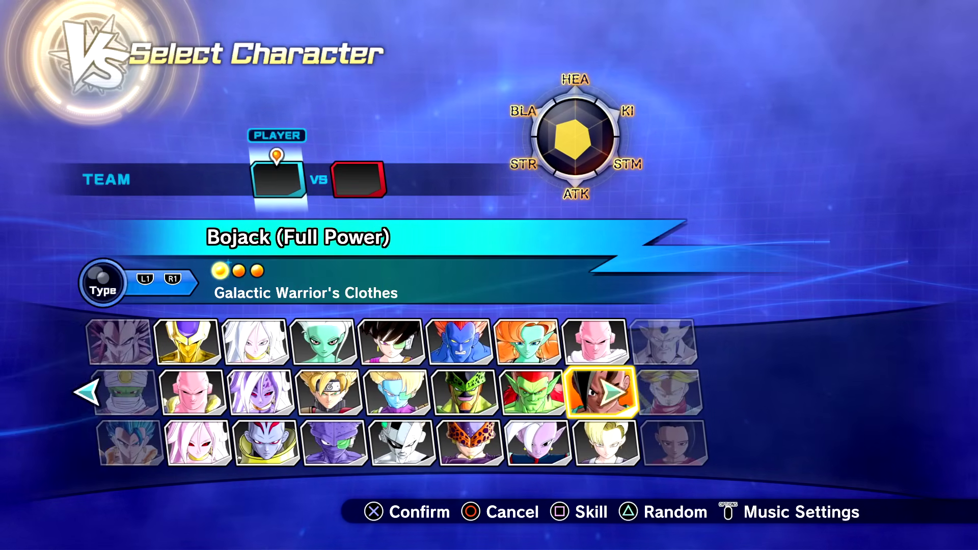
key(Left)
key(Left)
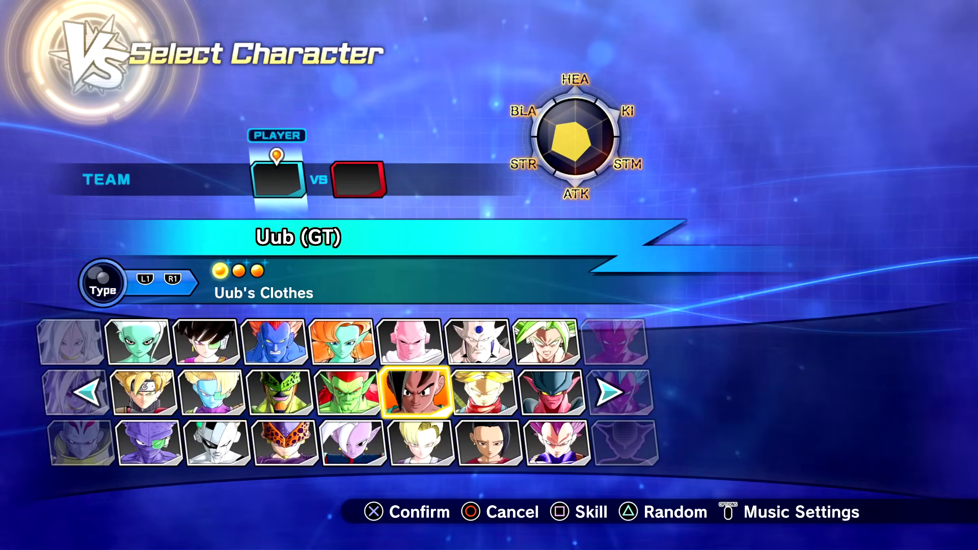
key(Right)
key(Right)
key(Right)
key(Left)
key(Left)
key(Left)
key(Left)
key(Left)
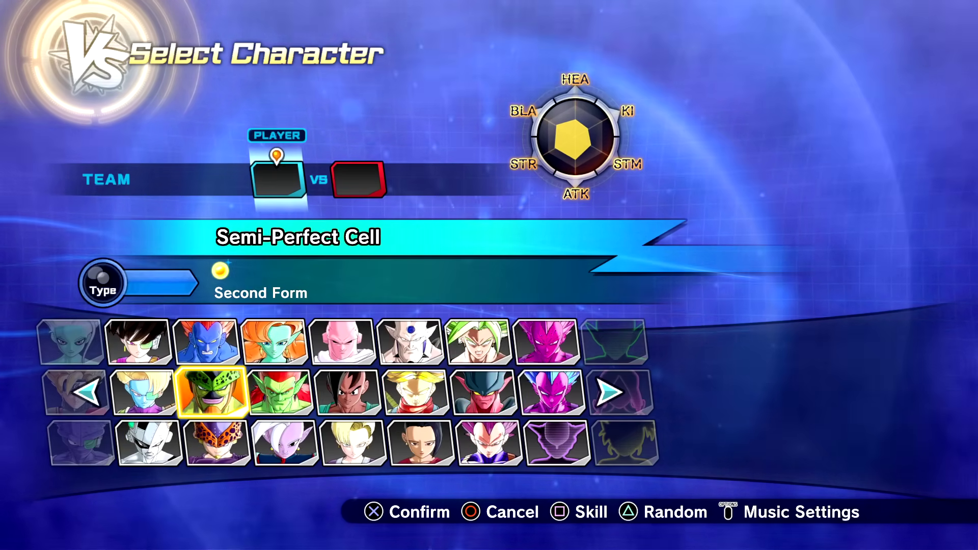
Step: Continue past Kale, Vegeta (Ultra Ego), Picco-SLO and Majin Android 21 to Broly (Super) (Wrath)
key(Right)
key(Right)
key(Right)
key(Down)
key(Right)
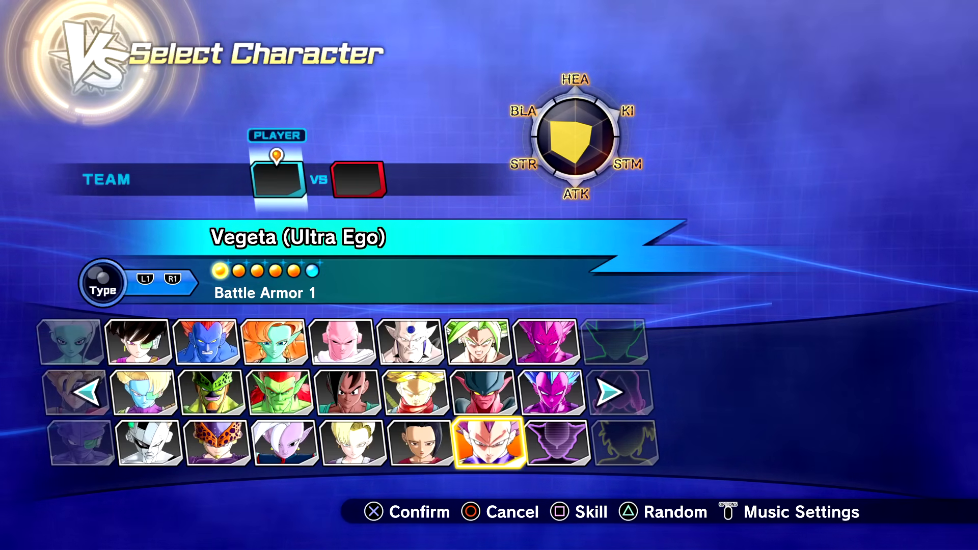
key(Up)
key(Up)
key(Right)
key(Right)
key(Left)
key(Left)
key(Left)
key(Left)
key(Left)
key(Left)
key(Left)
key(Left)
key(Left)
key(Left)
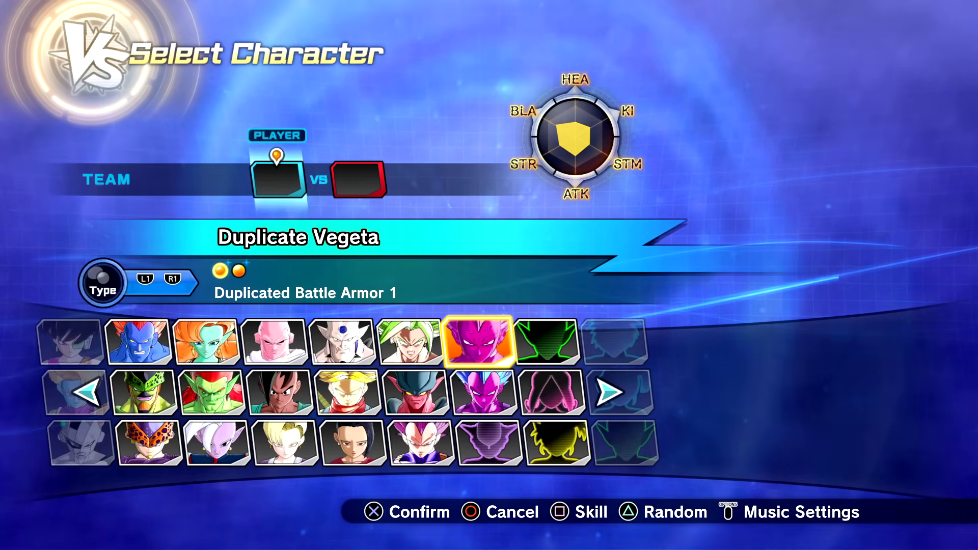
key(Left)
key(Left)
key(Left)
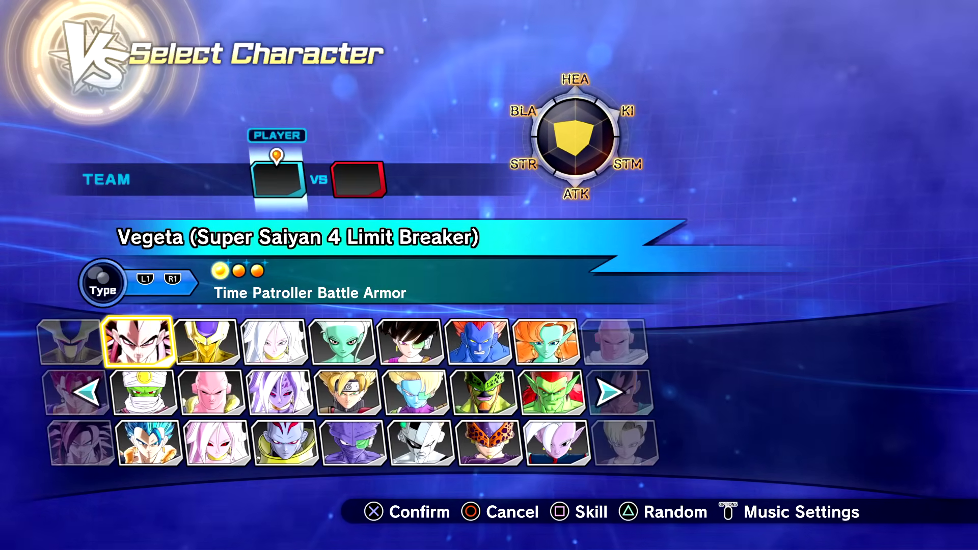